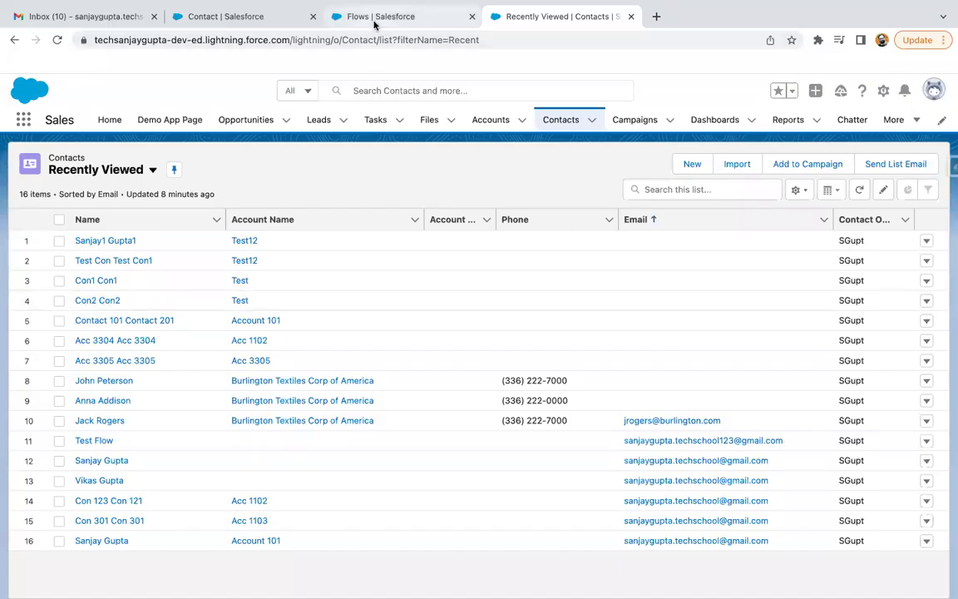
Step: Create a new Record-Triggered Flow from the Flows setup page
click(374, 25)
click(906, 171)
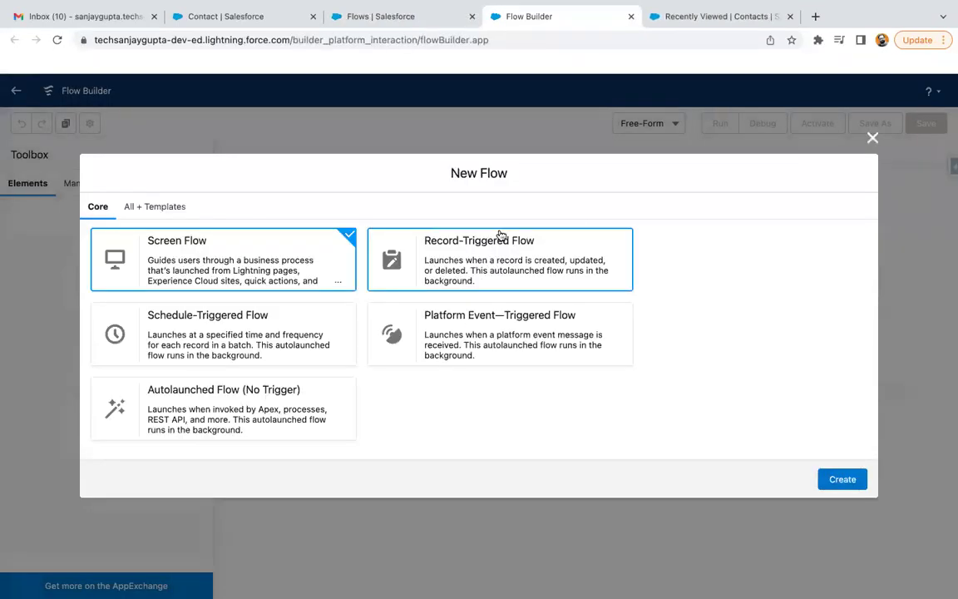
click(500, 236)
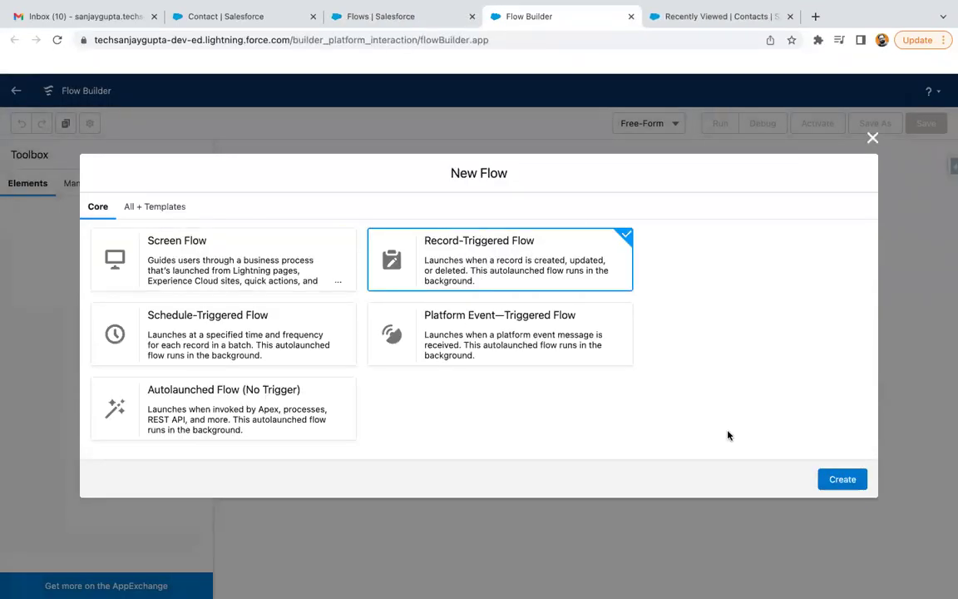
click(841, 479)
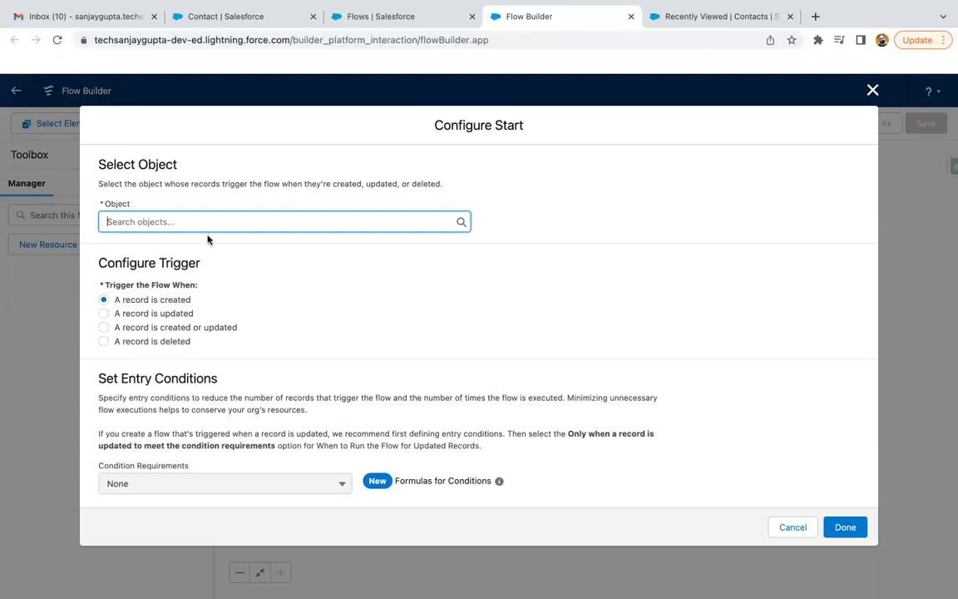
Step: Configure the flow start for the Opportunity object, triggered when a record is created and optimized for Actions and Related Records
text(opp)
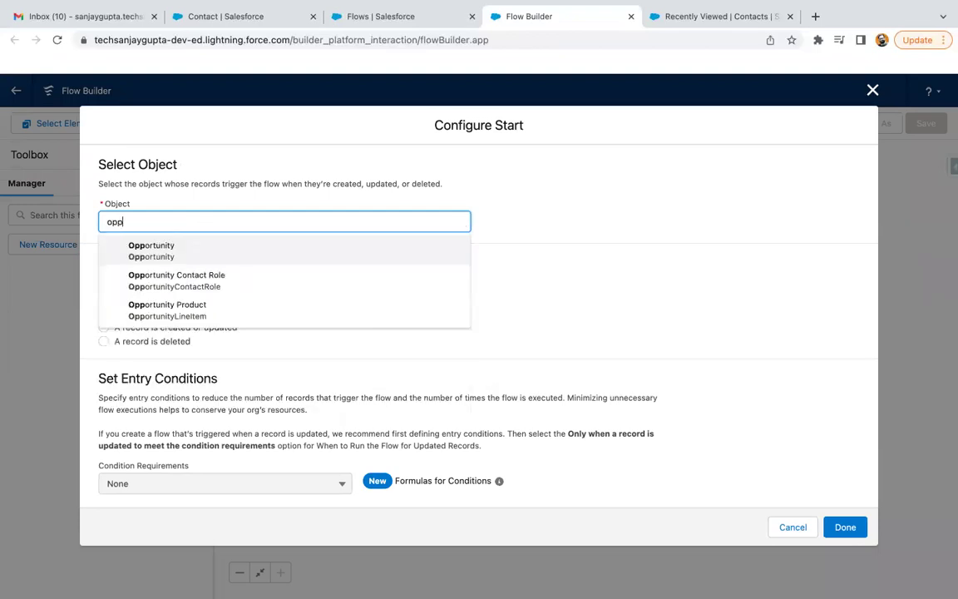
click(129, 247)
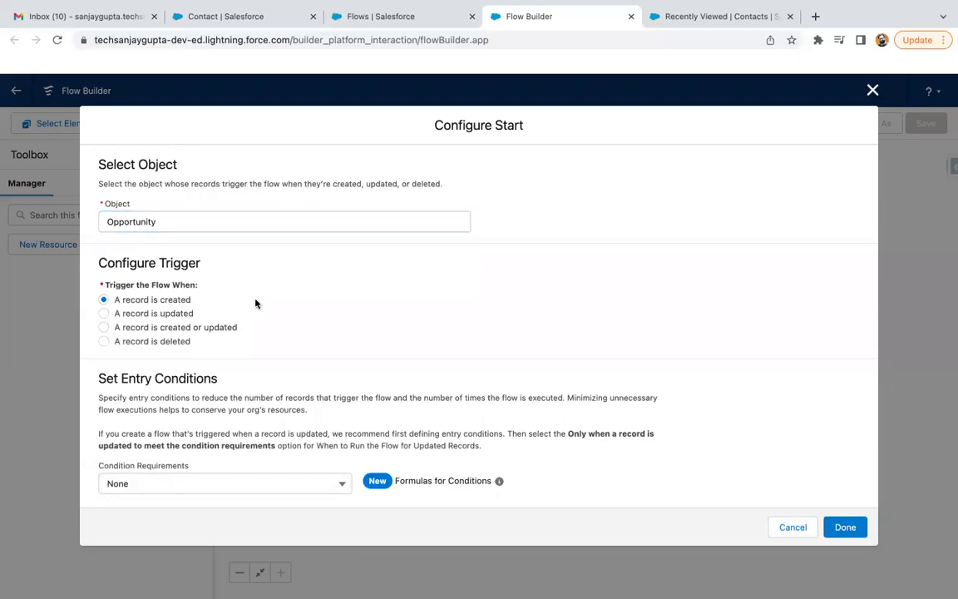
scroll(257, 303, down, 3)
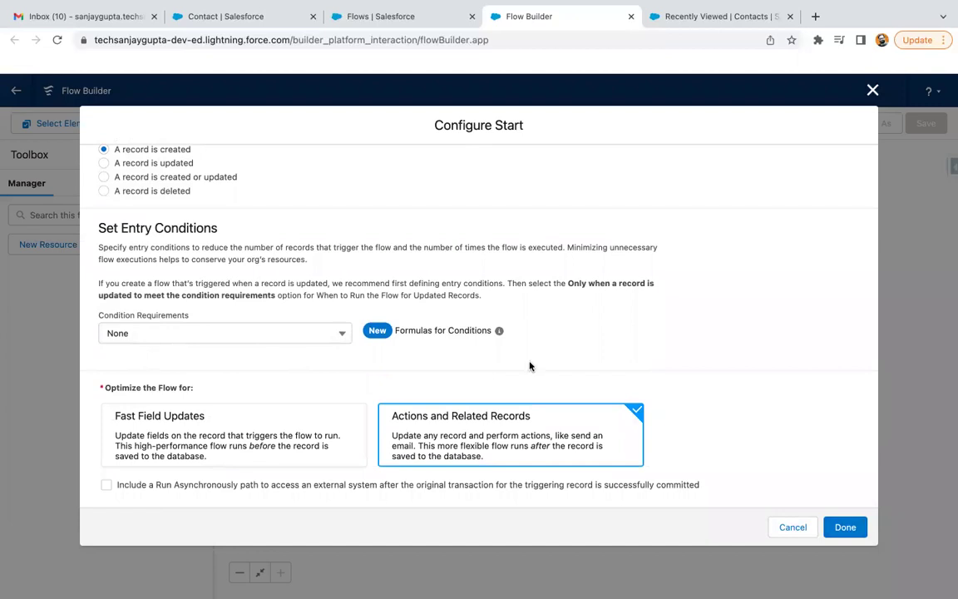
click(845, 526)
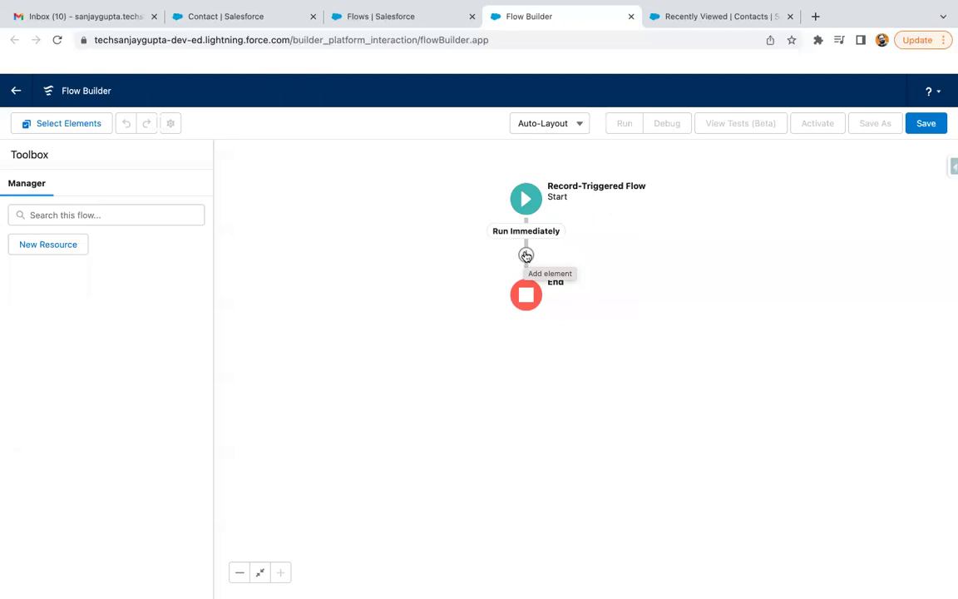
click(525, 256)
click(483, 417)
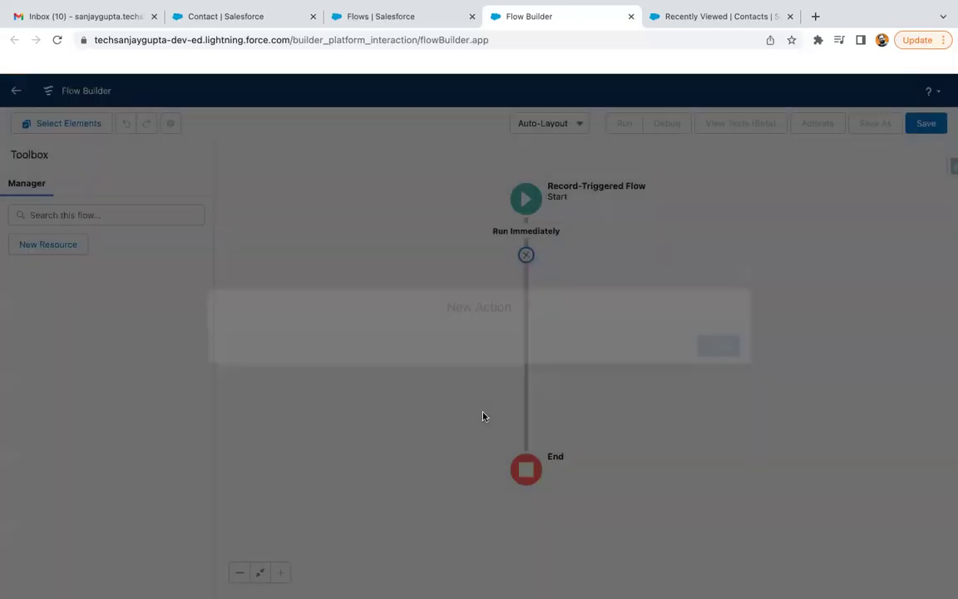
click(468, 193)
text(post)
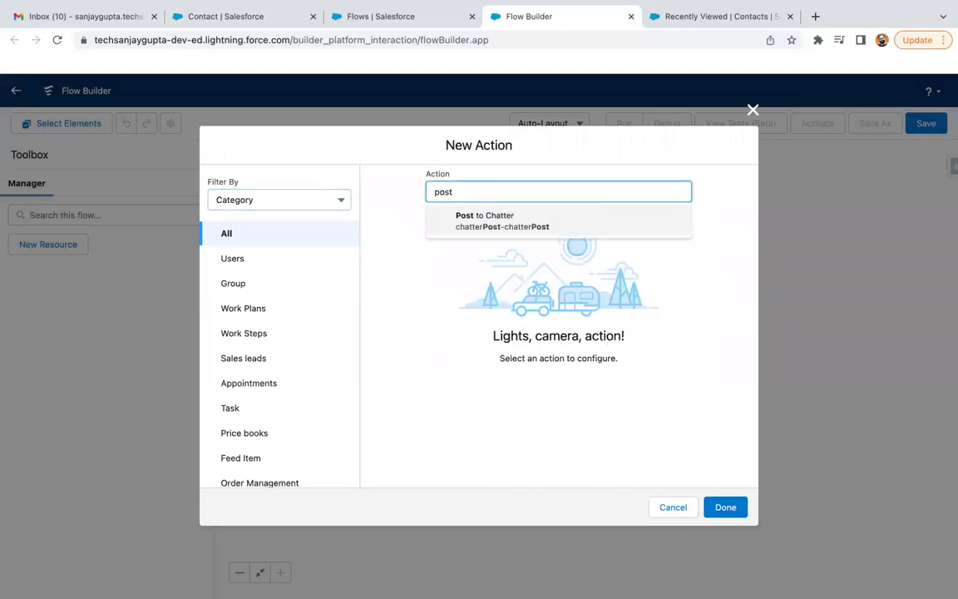
click(470, 217)
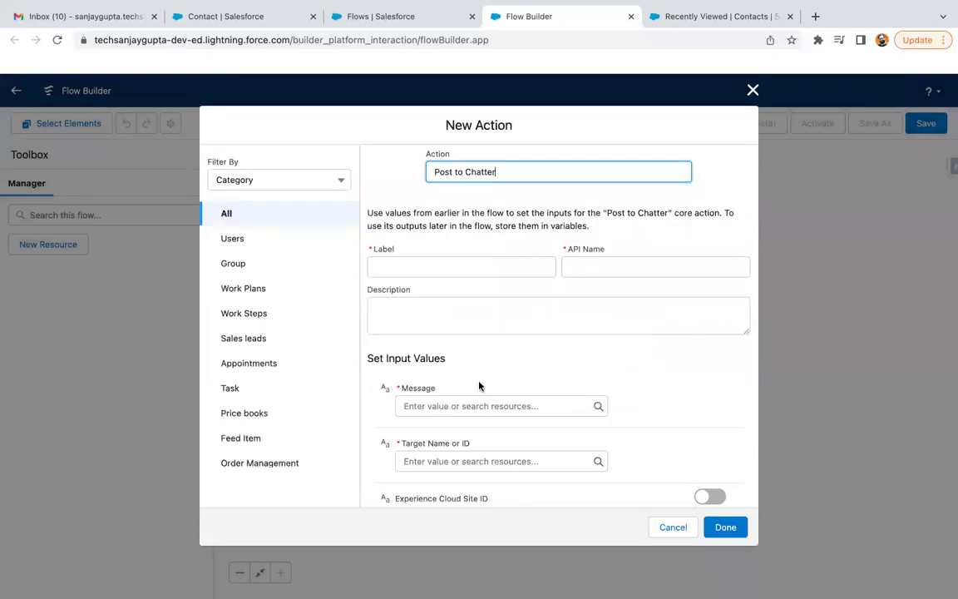
scroll(479, 385, down, 3)
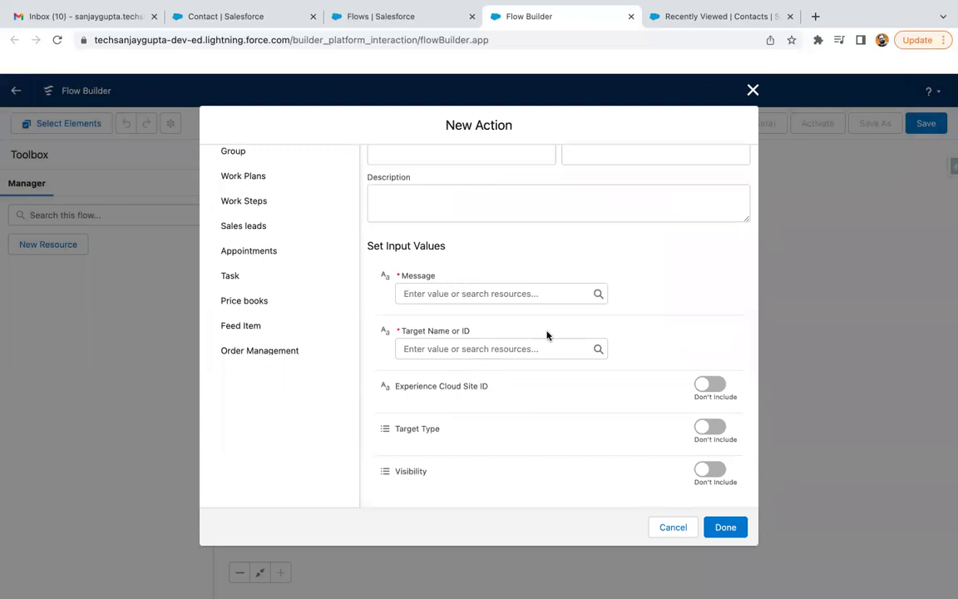
click(424, 295)
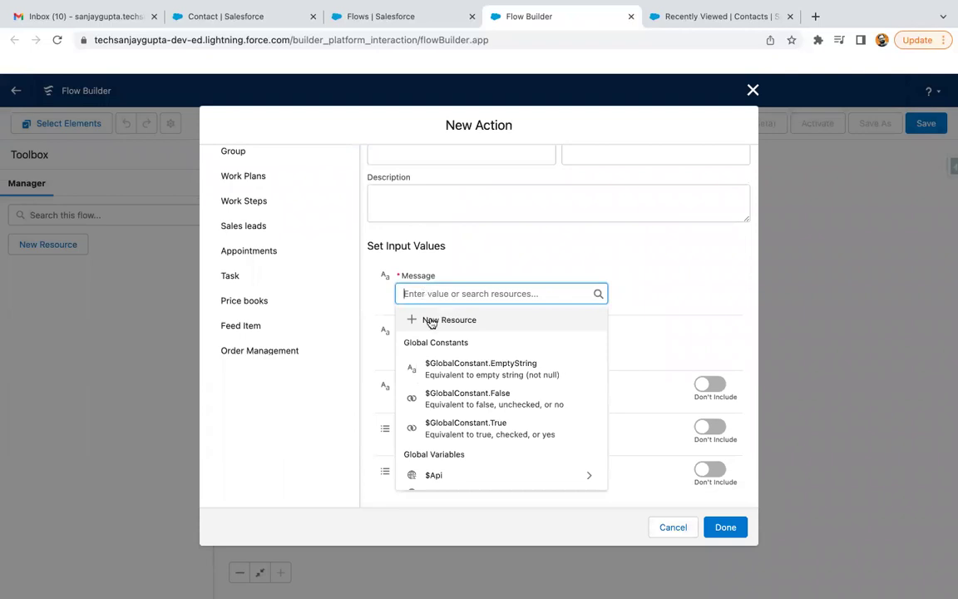
click(673, 528)
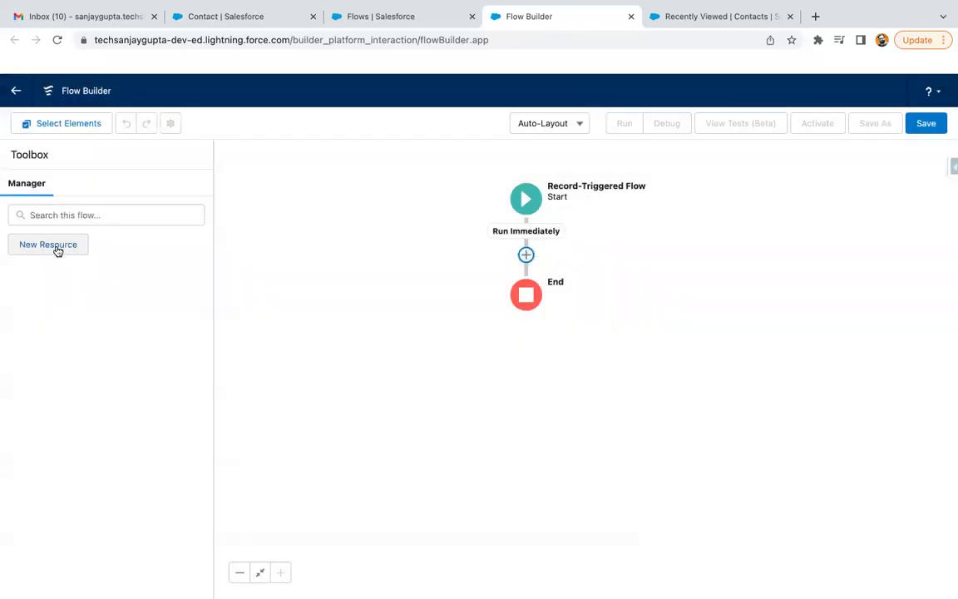
Step: Start a new Text Template resource with API name chatterMessage and set its body to View as Plain Text
click(57, 251)
click(245, 283)
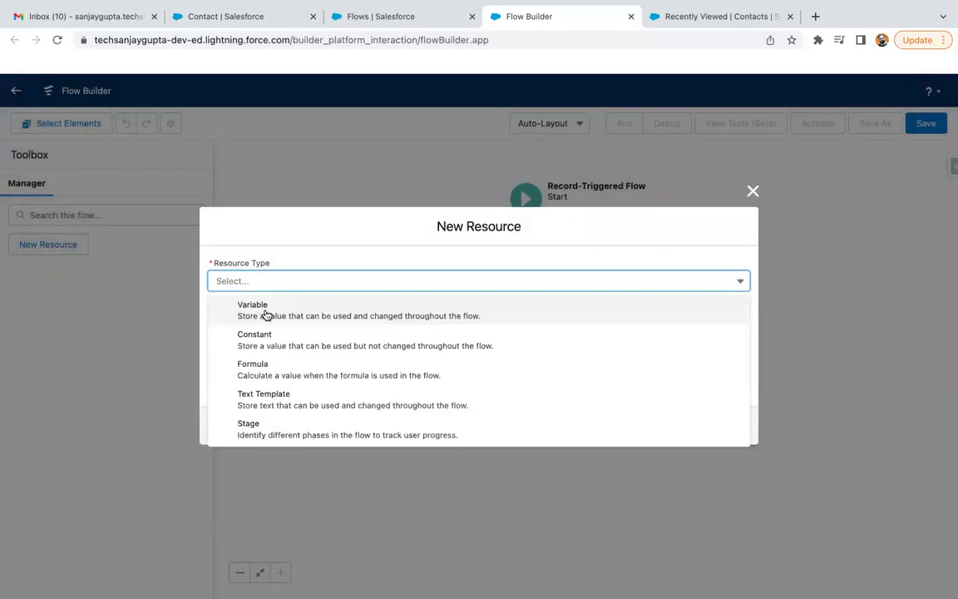
click(260, 398)
click(237, 253)
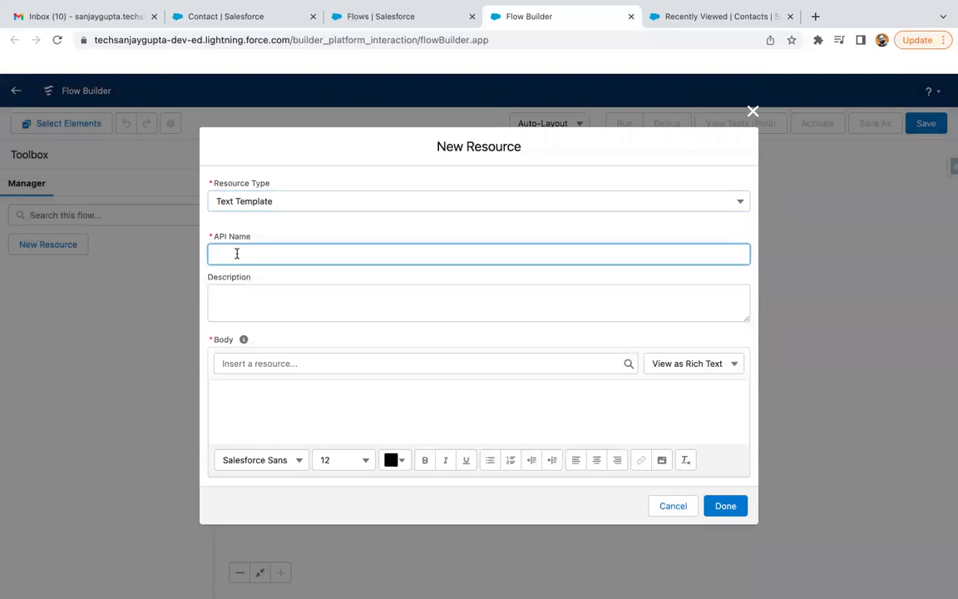
text(chatterMessage)
click(302, 285)
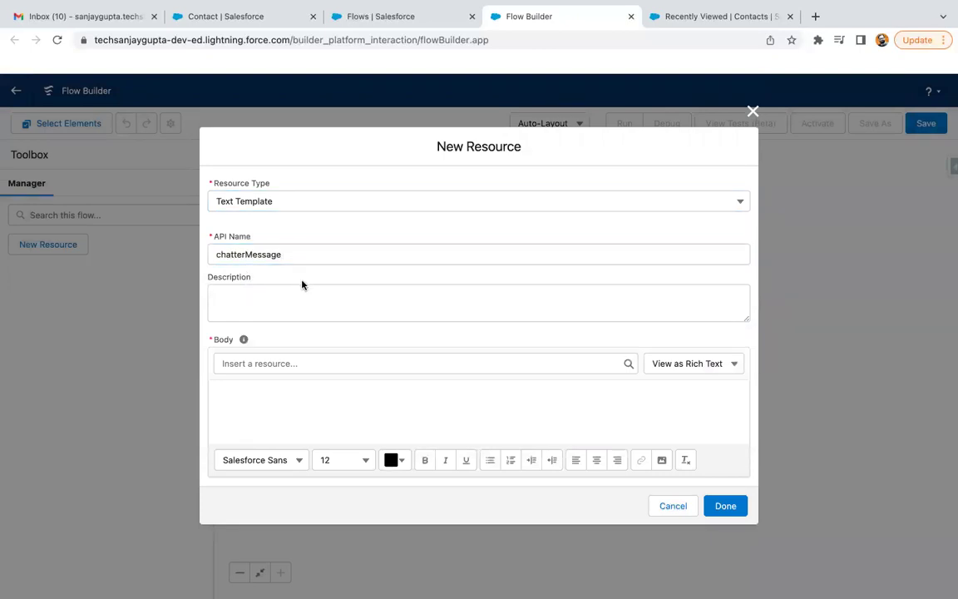
click(269, 384)
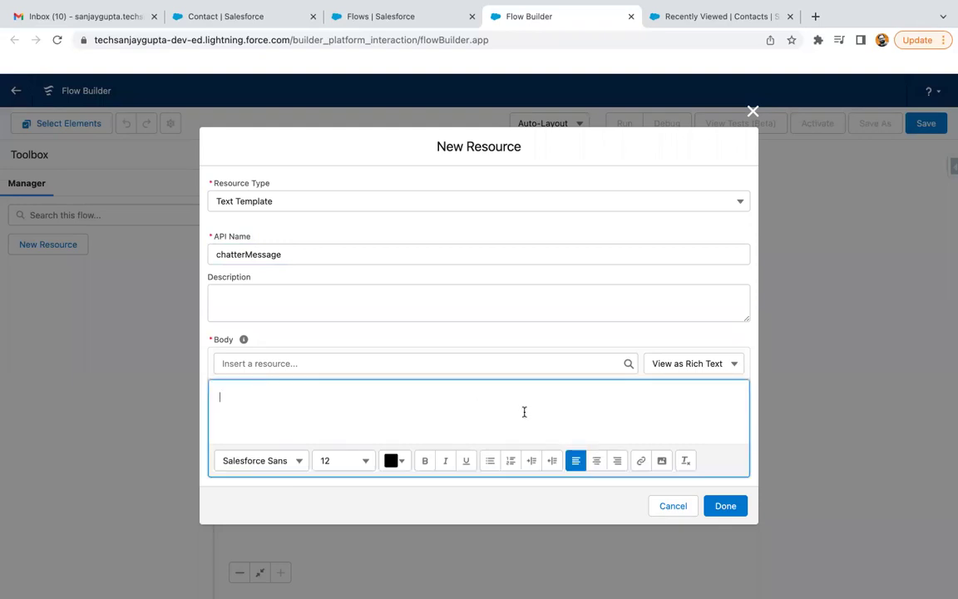
click(689, 363)
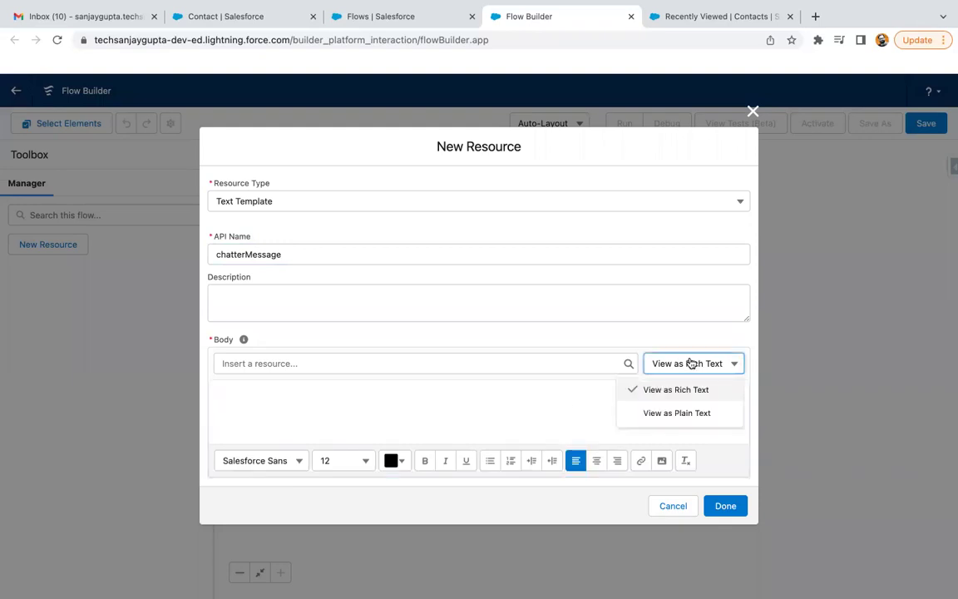
click(676, 411)
click(276, 416)
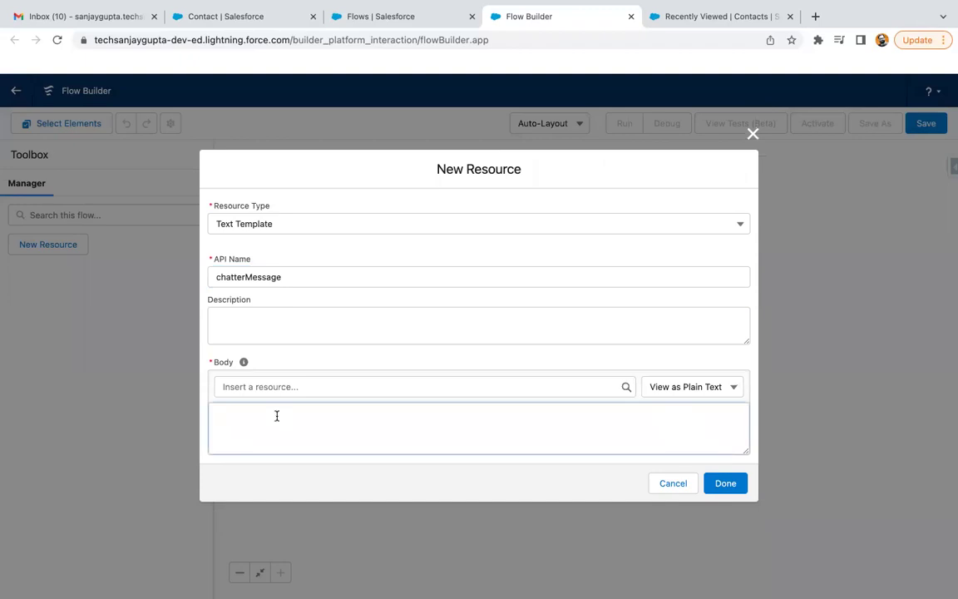
Step: Enter "Opportunity Name : {!$Record.Name}" in the template body, inserting the triggering record's Name field
text(Op)
text(portni)
text(nity Name)
click(272, 387)
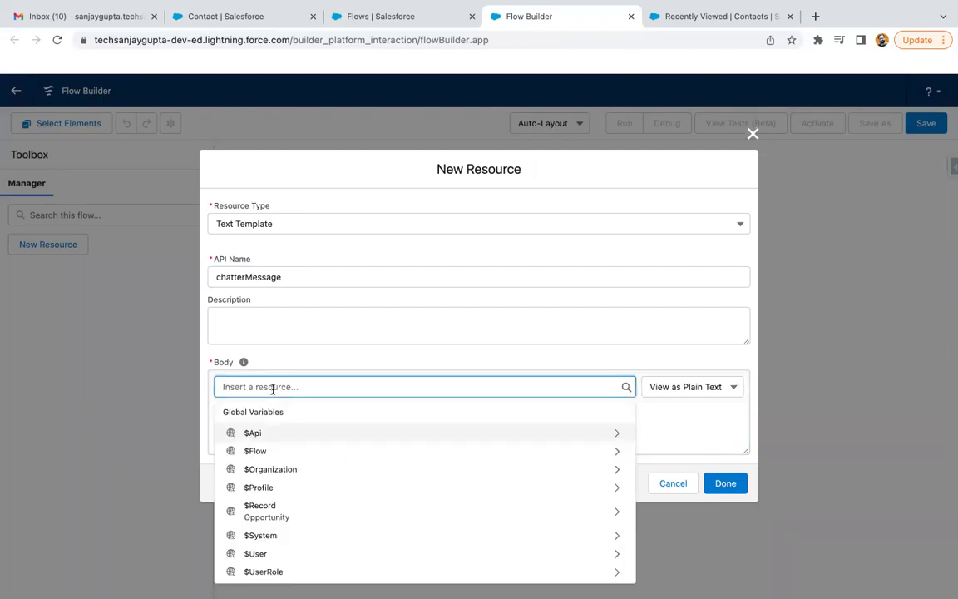
text(rec)
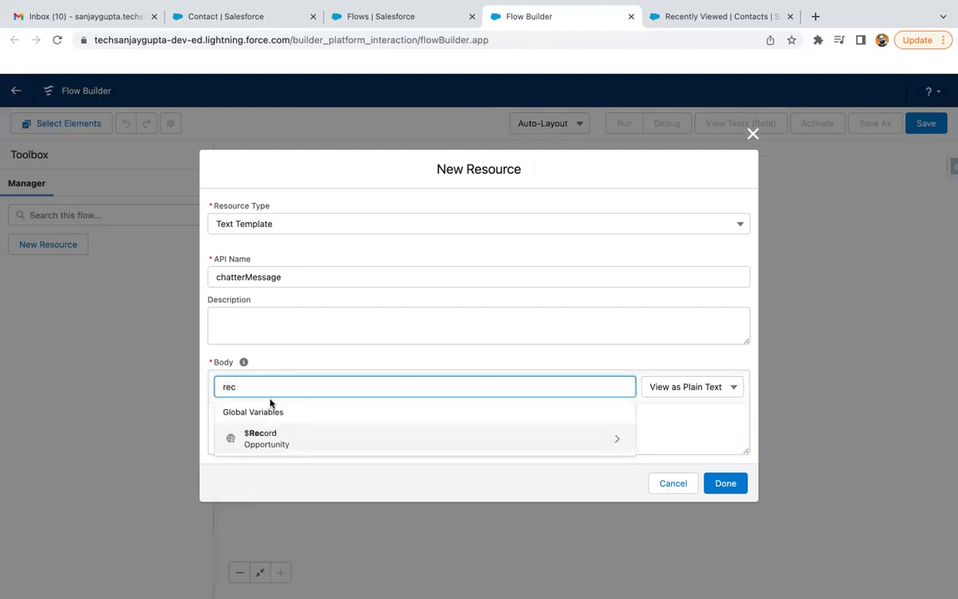
click(285, 438)
text(name)
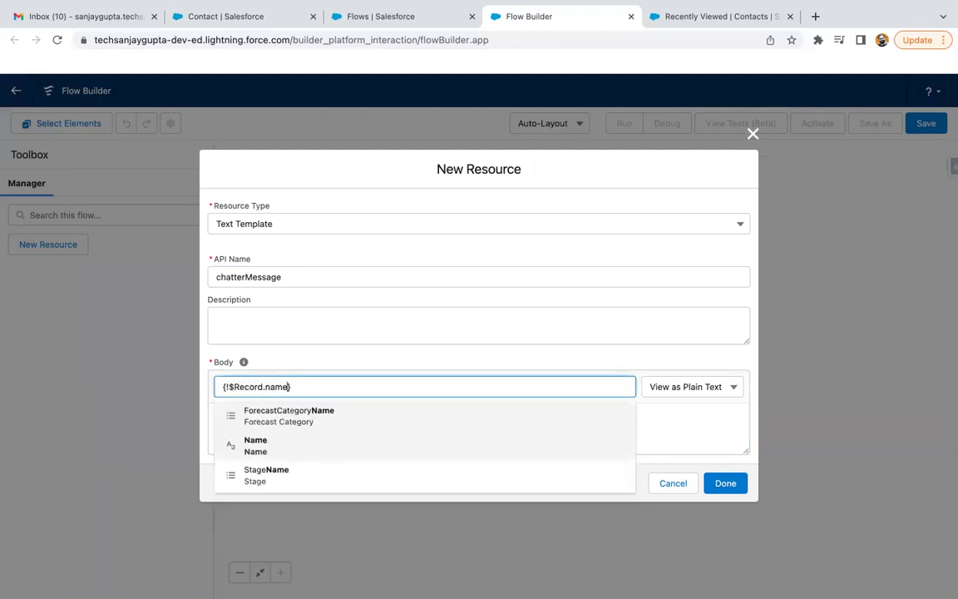
click(275, 445)
Step: Add a second body line "Close Date : {!$Record.CloseDate}" using the triggering record's CloseDate field
click(385, 420)
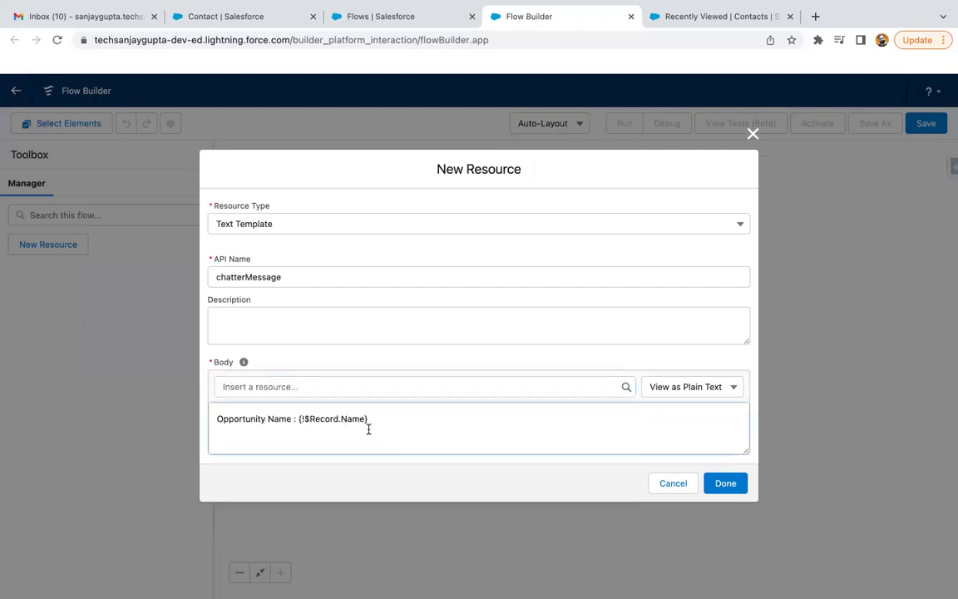
key(Return)
click(313, 419)
click(263, 387)
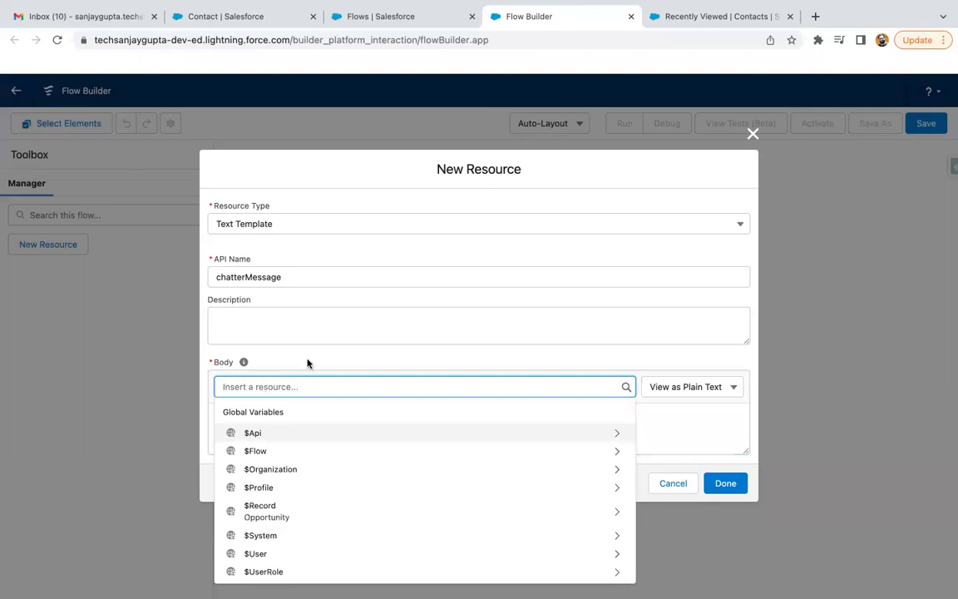
click(321, 434)
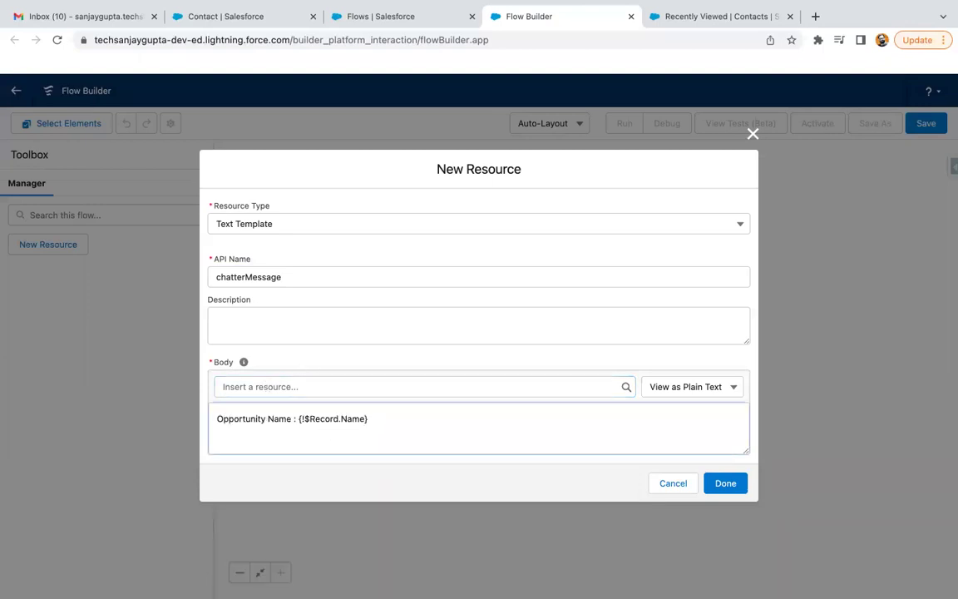
text(Close Date :)
click(396, 389)
text(reco)
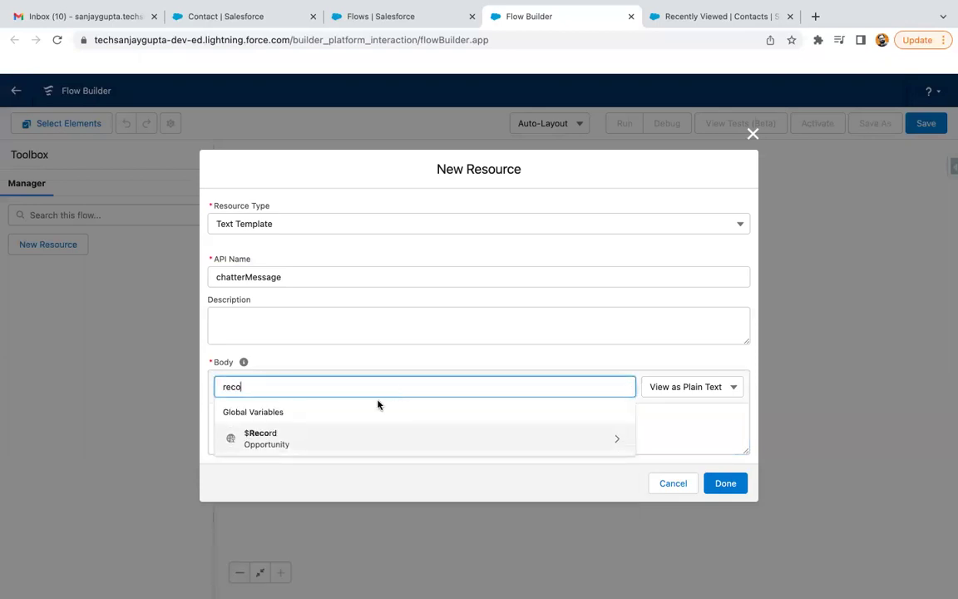
click(317, 433)
text(close)
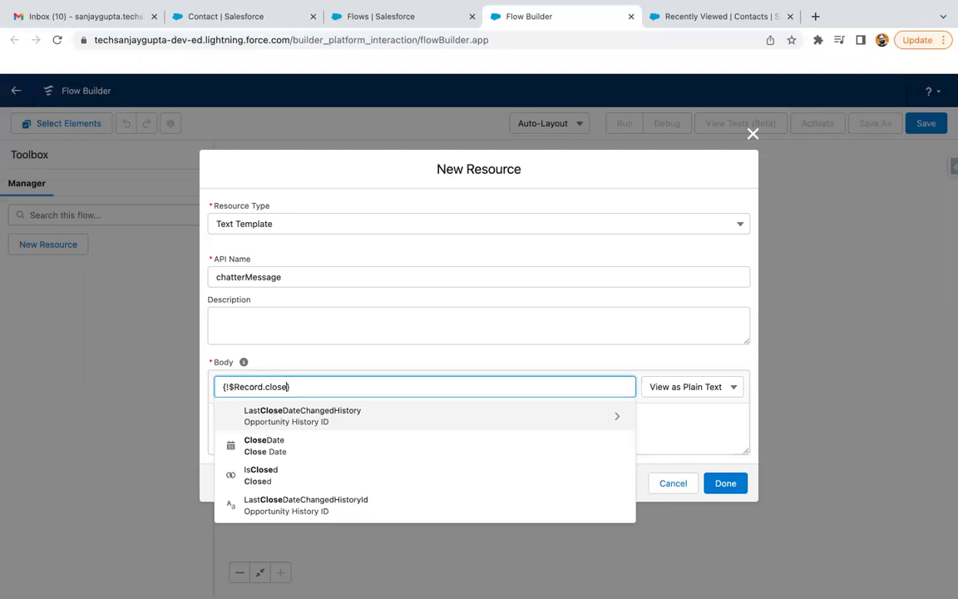
click(295, 452)
Step: Add a third body line "Stage : {!$Record.StageName}" and finish the text template resource
click(376, 447)
key(Return)
text(Stage :)
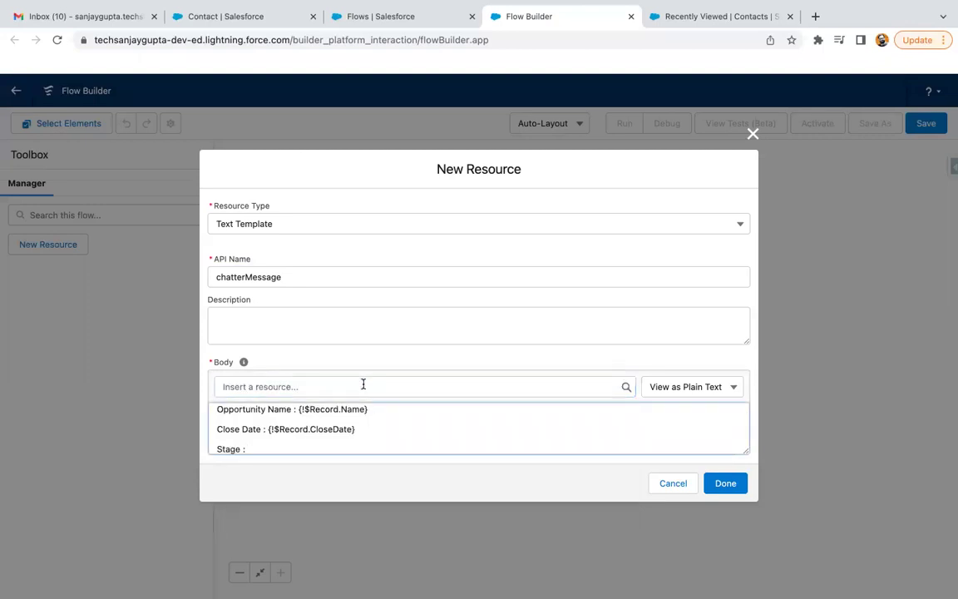
click(362, 384)
text(reco)
click(310, 439)
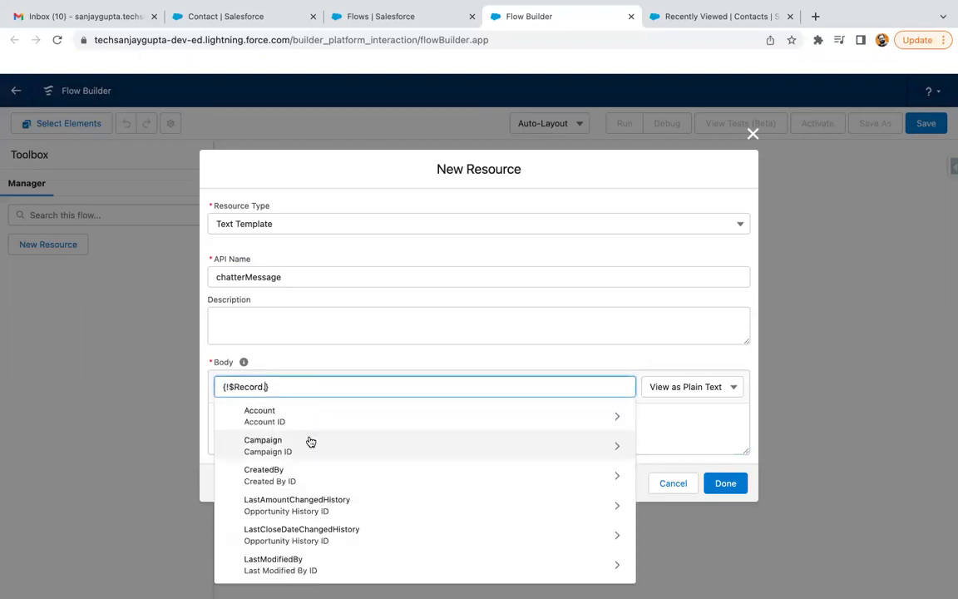
text(stage)
click(261, 460)
click(370, 432)
scroll(370, 432, down, 3)
scroll(370, 431, up, 3)
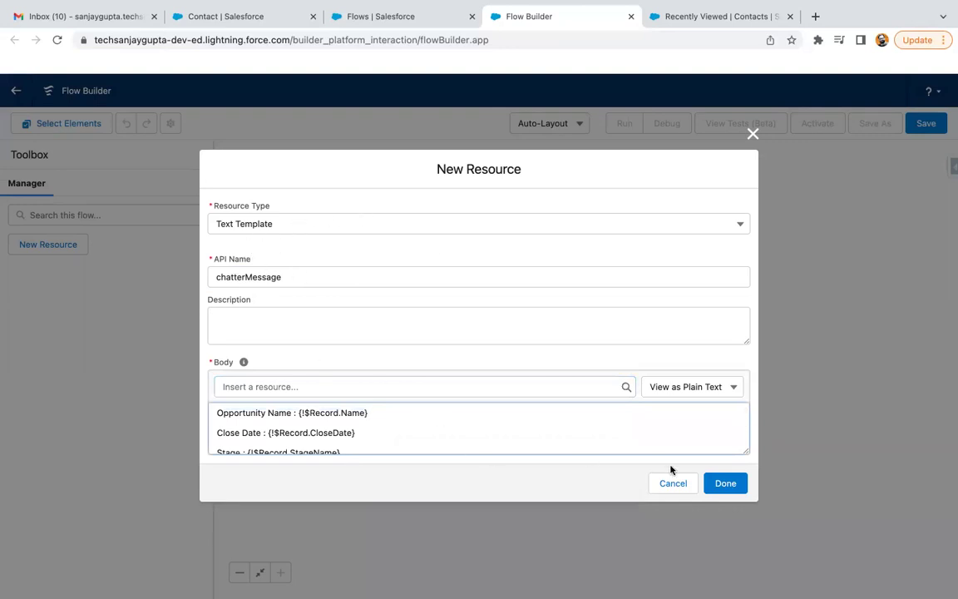
click(726, 482)
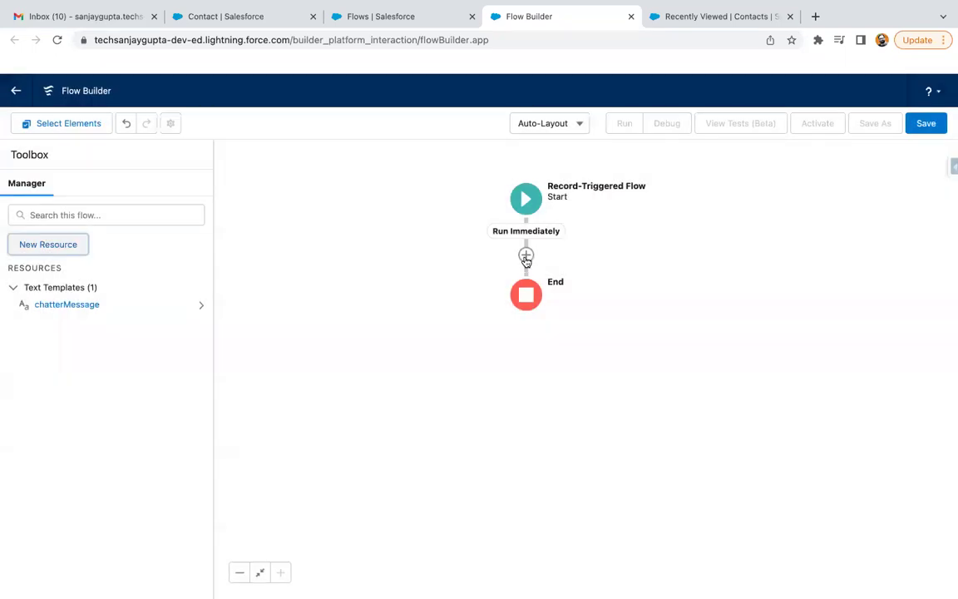
Step: Add a Post to Chatter action to the flow's Run Immediately path
click(526, 256)
click(485, 436)
click(455, 193)
text(post to)
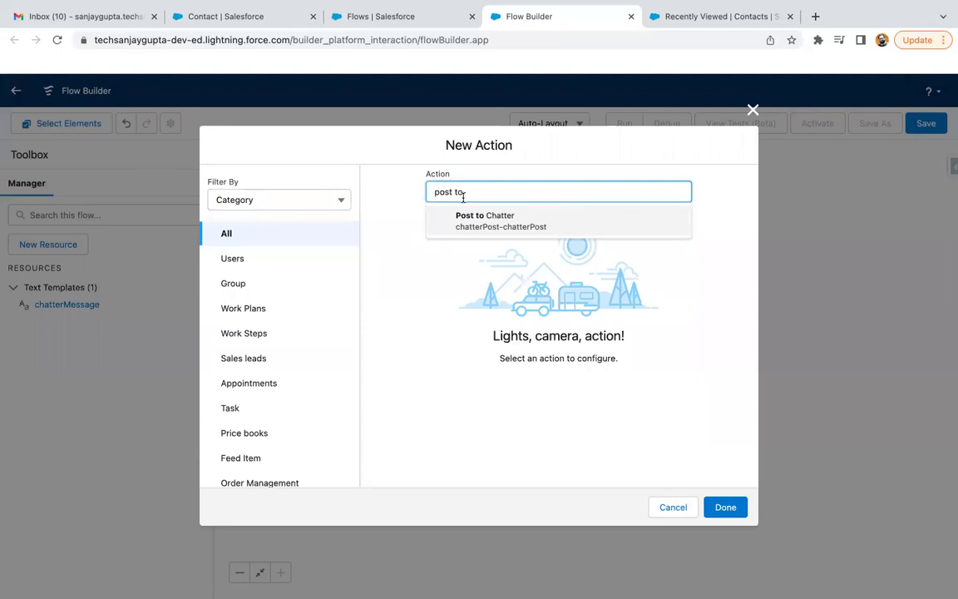
click(470, 218)
Step: Label the Post to Chatter action "Chatter Post through Action"
click(411, 271)
text(Chatter Post thorugh Action)
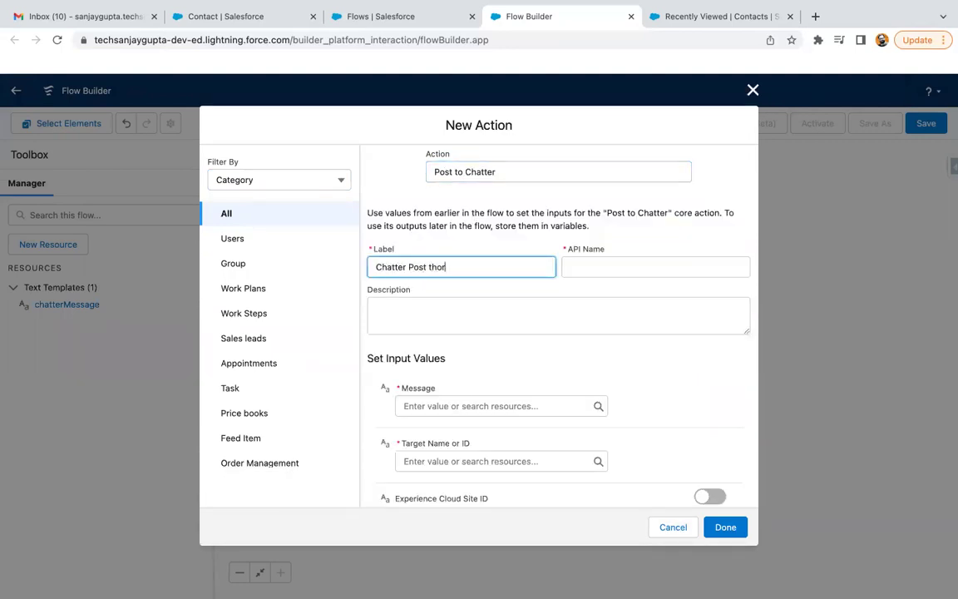
double_click(443, 267)
text(through)
click(483, 338)
Step: Set the Post to Chatter action's Message to the {!chatterMessage} text template
scroll(539, 359, down, 3)
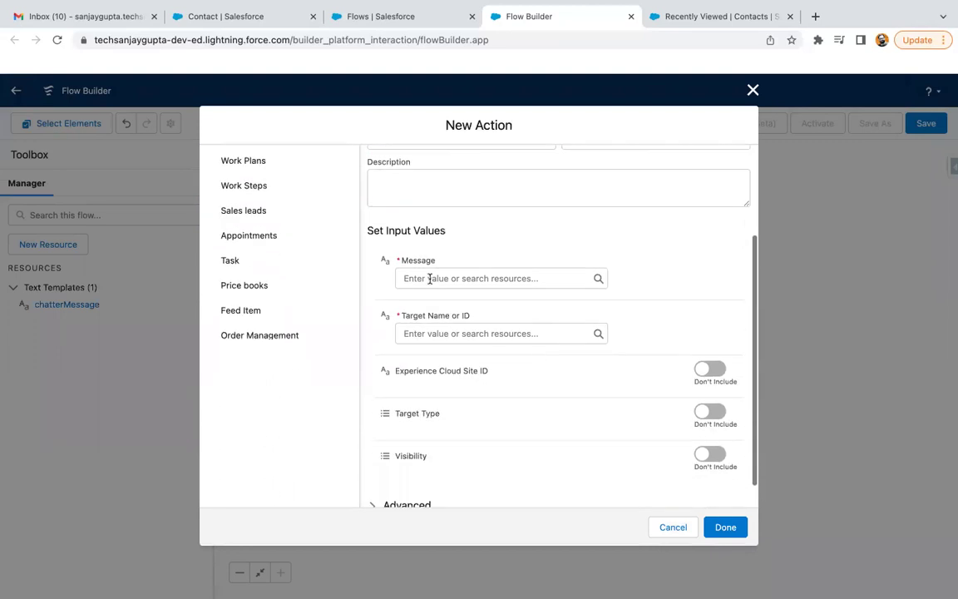
click(429, 278)
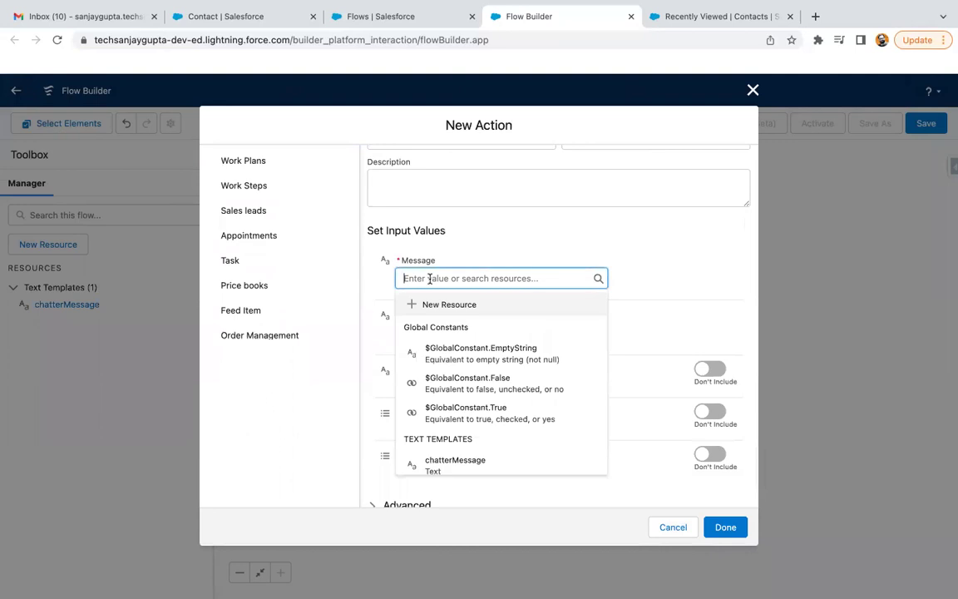
text(cha)
click(447, 332)
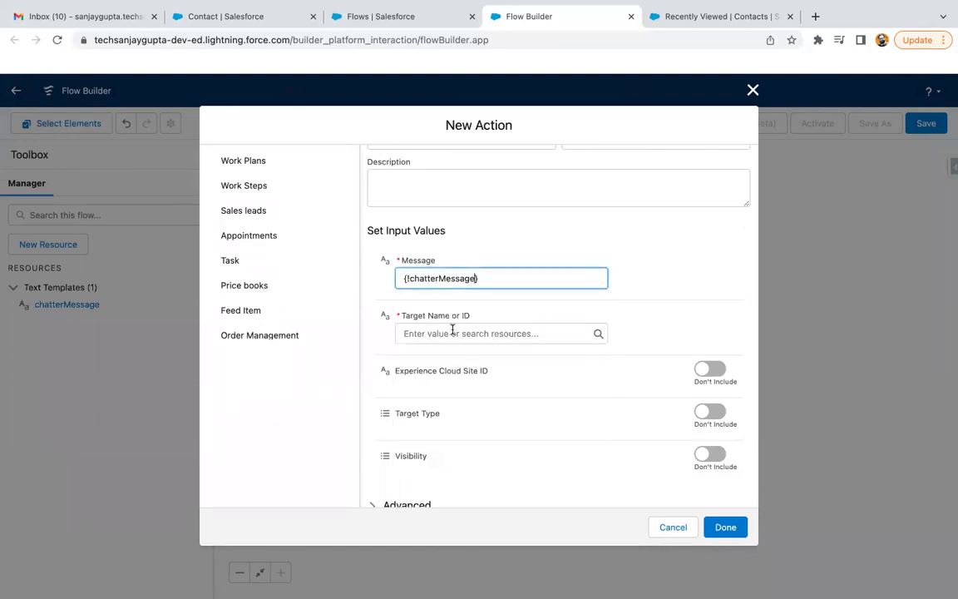
Step: Set the action's Target Name or ID to {!$Record.Id} and finish the action
scroll(446, 416, down, 1)
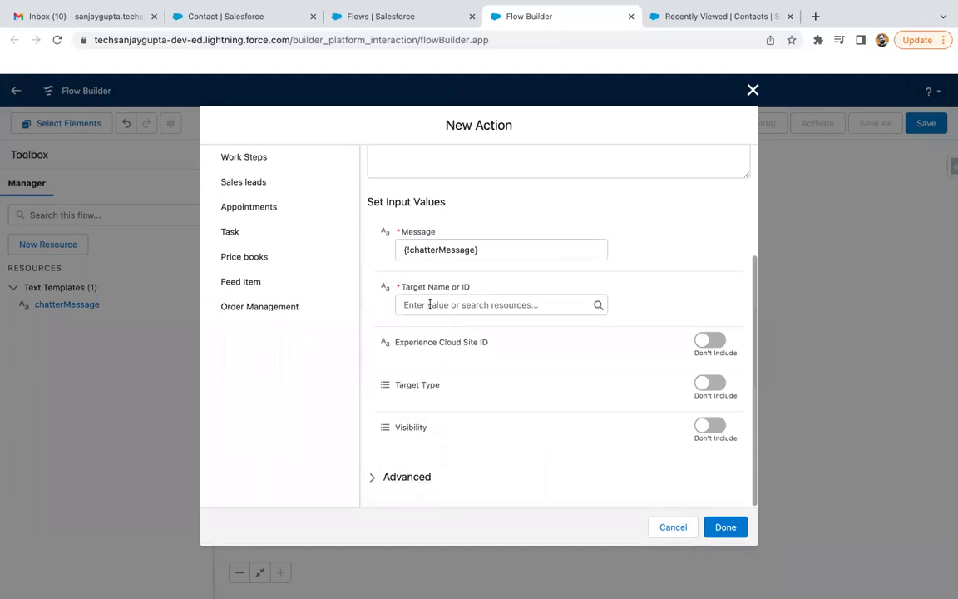
click(435, 305)
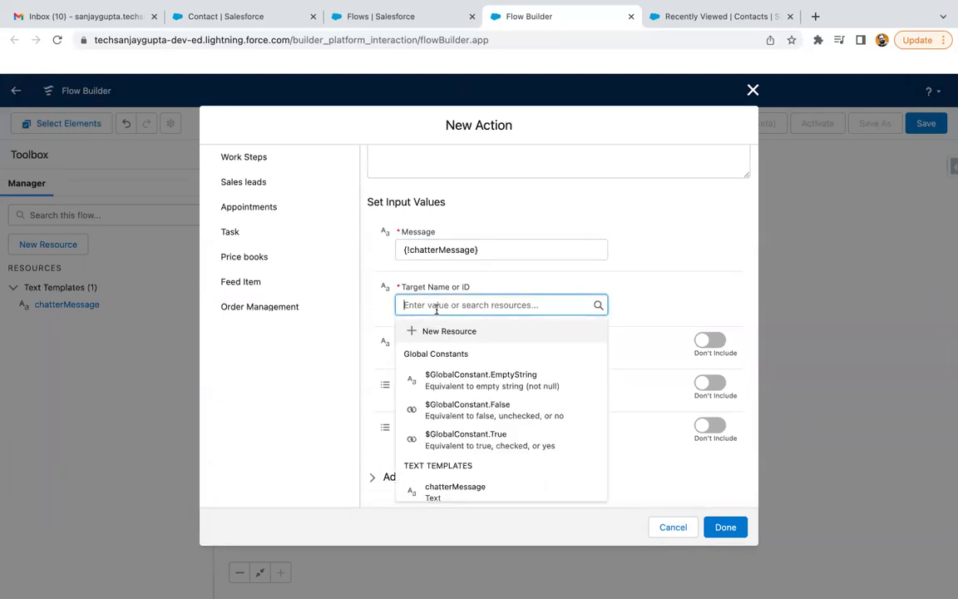
text(record)
click(431, 357)
text(id)
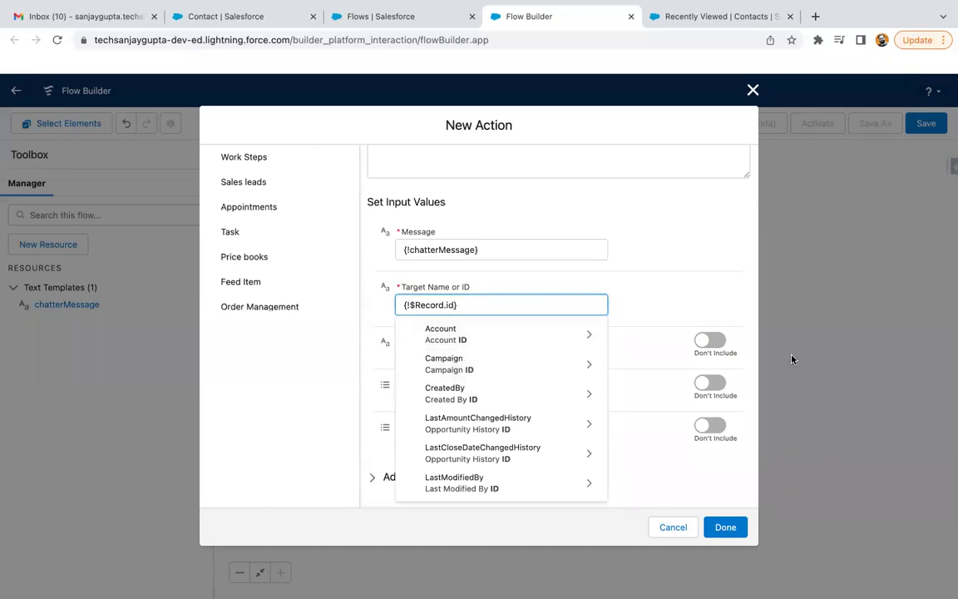
scroll(477, 442, down, 2)
scroll(477, 441, down, 5)
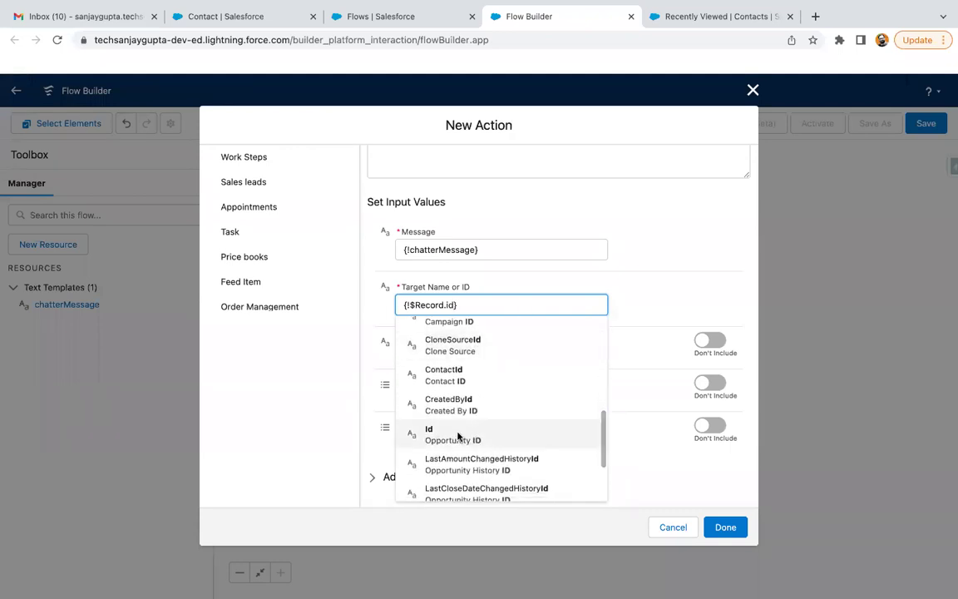
click(457, 434)
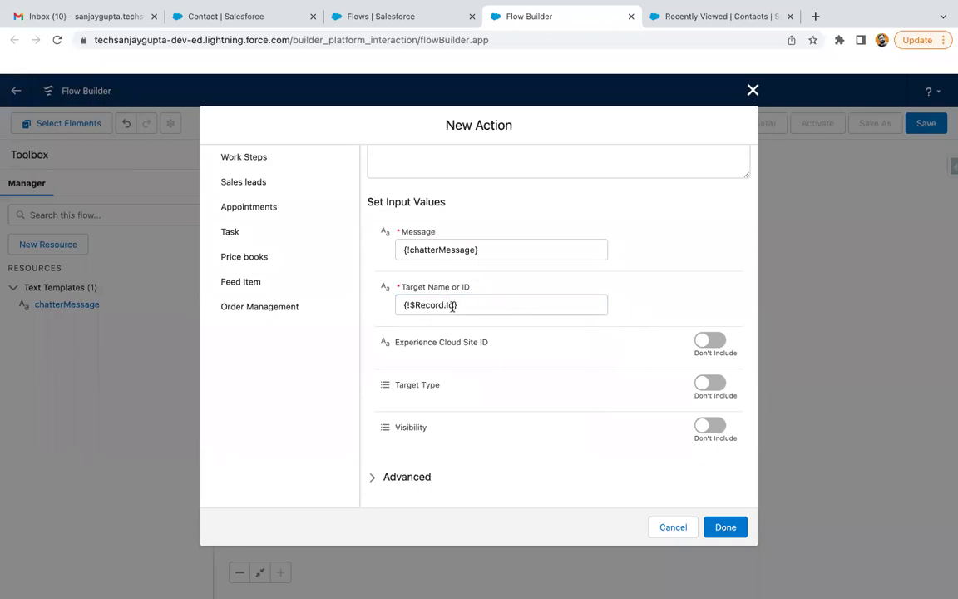
click(726, 526)
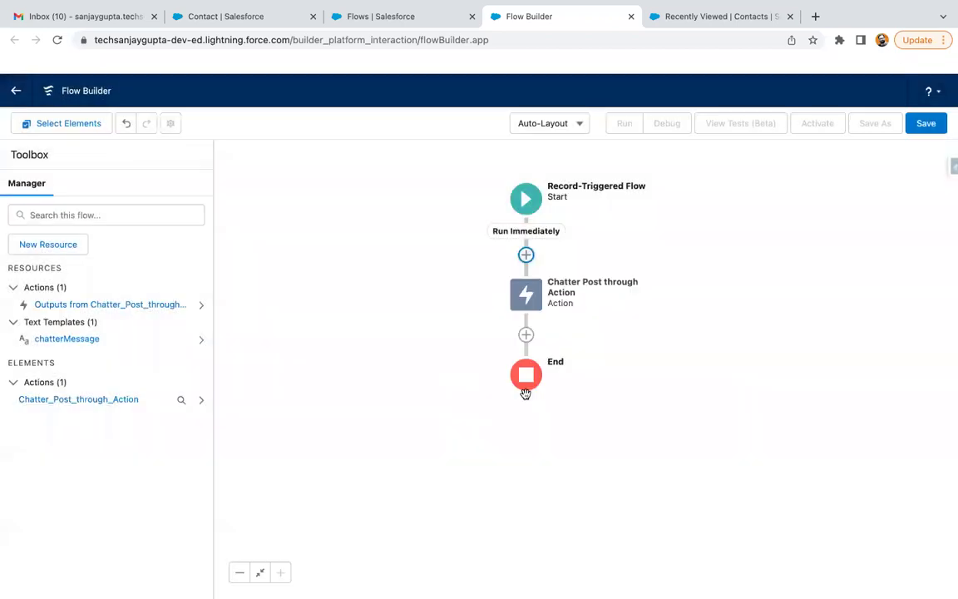
Step: Save the flow with the label "Chatter Post through Record Triggered flow" and activate it
click(926, 130)
click(293, 294)
text(Chatter Post thorugh)
key(BackSpace)
key(BackSpace)
key(BackSpace)
key(BackSpace)
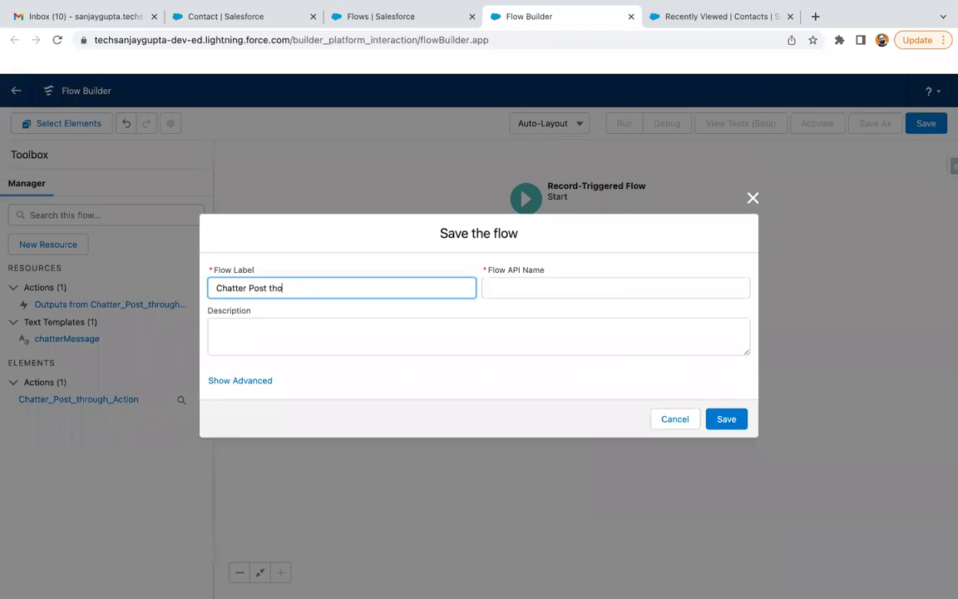
text(ough Record Triggered flow)
click(422, 376)
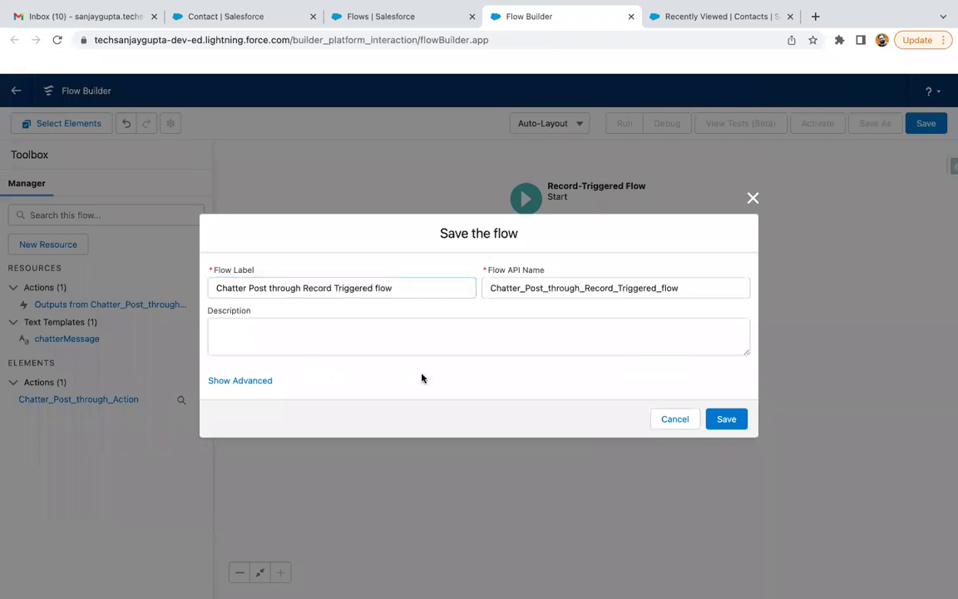
click(726, 418)
click(815, 123)
Step: In the Salesforce Sales app, start a new opportunity named "Opp 1011"
click(699, 17)
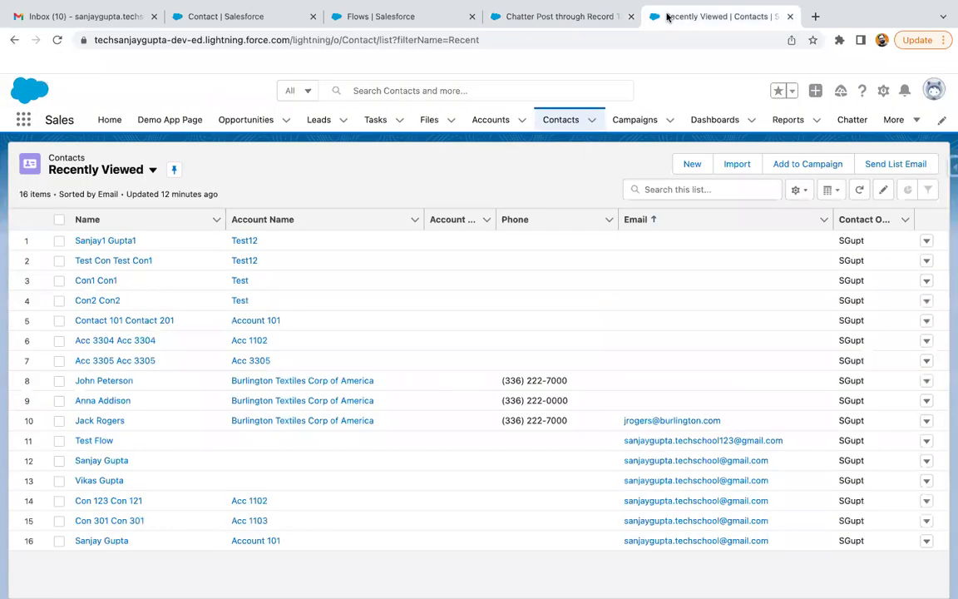
click(237, 121)
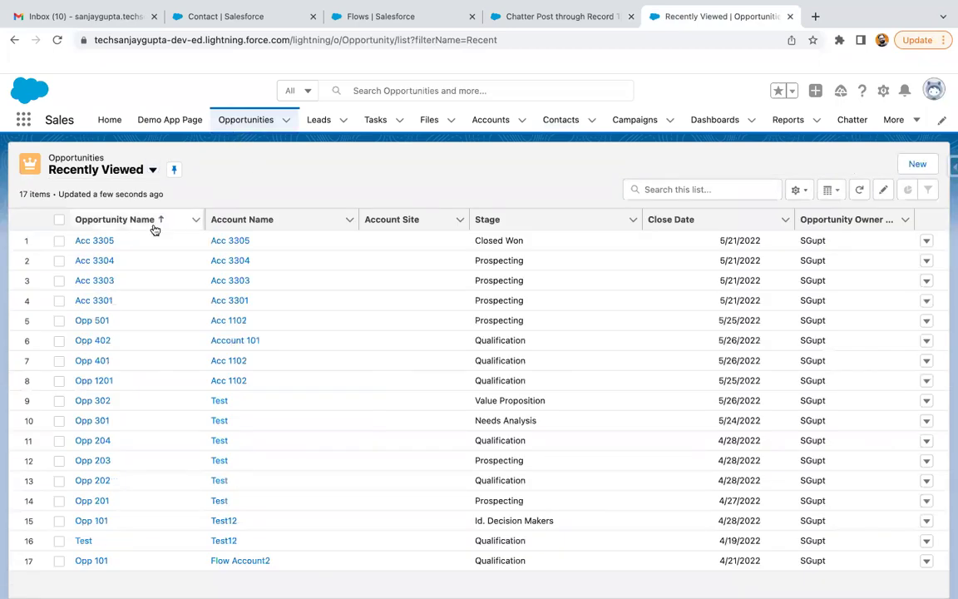
click(917, 164)
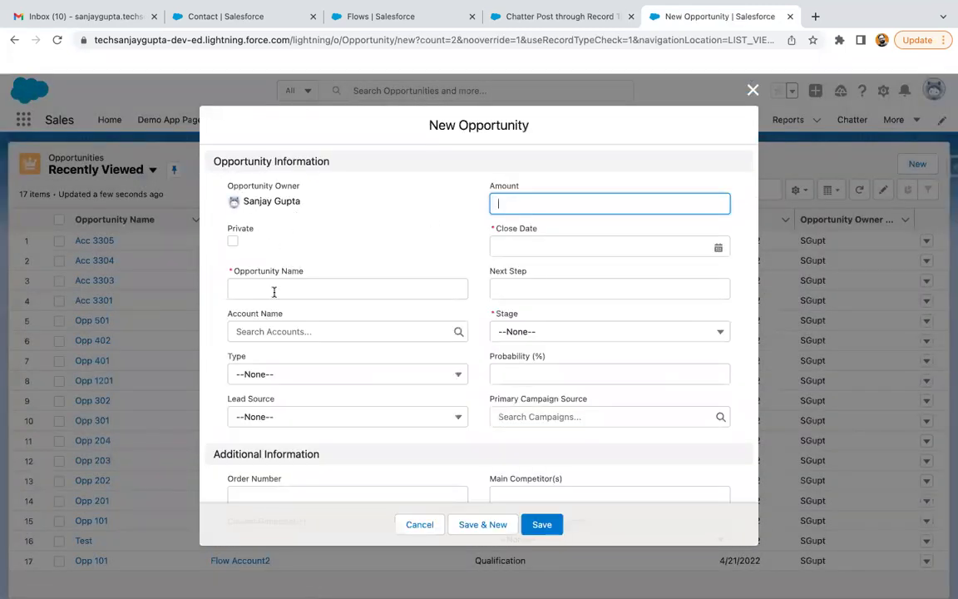
click(273, 292)
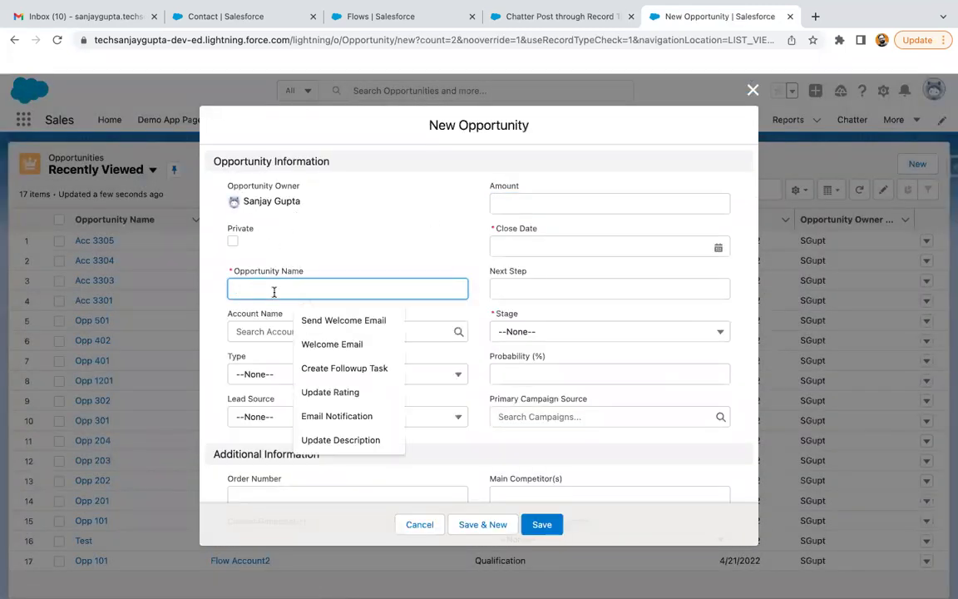
text(Opp)
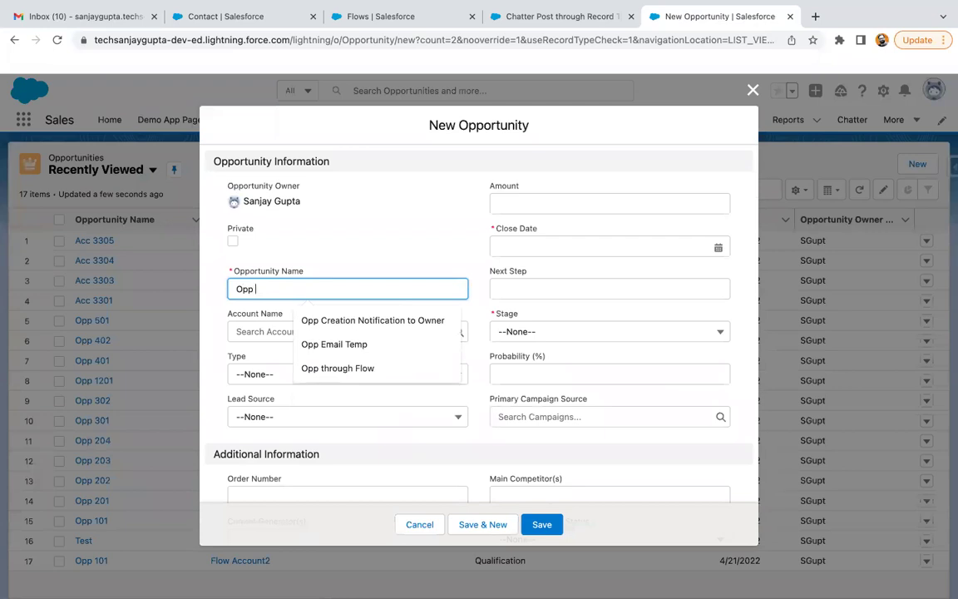
text( 10)
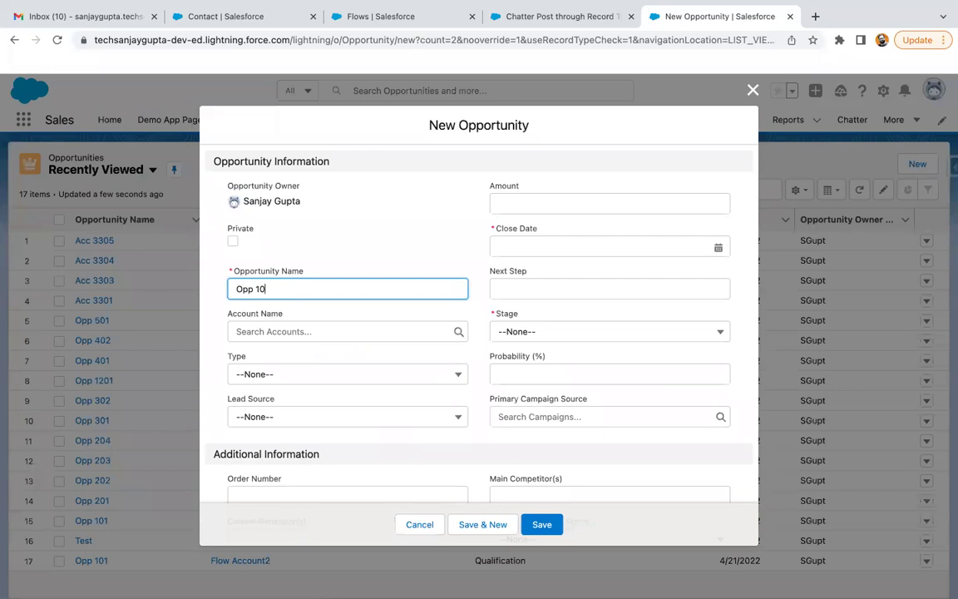
text(11)
Step: Set the opportunity's close date to 6/30/2022 and its stage to Prospecting, and save it
click(381, 248)
click(549, 246)
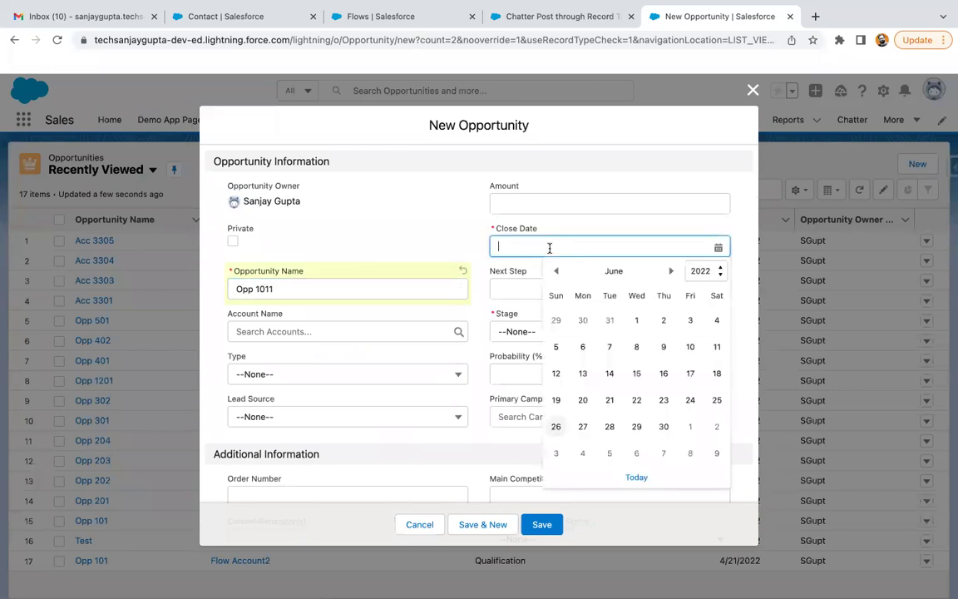
click(641, 426)
click(537, 333)
click(525, 381)
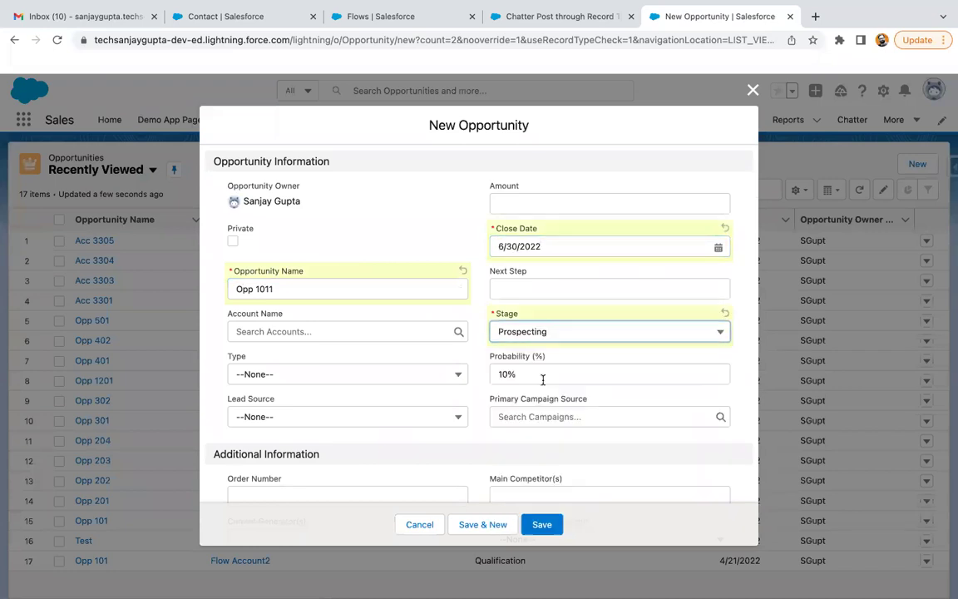
click(541, 522)
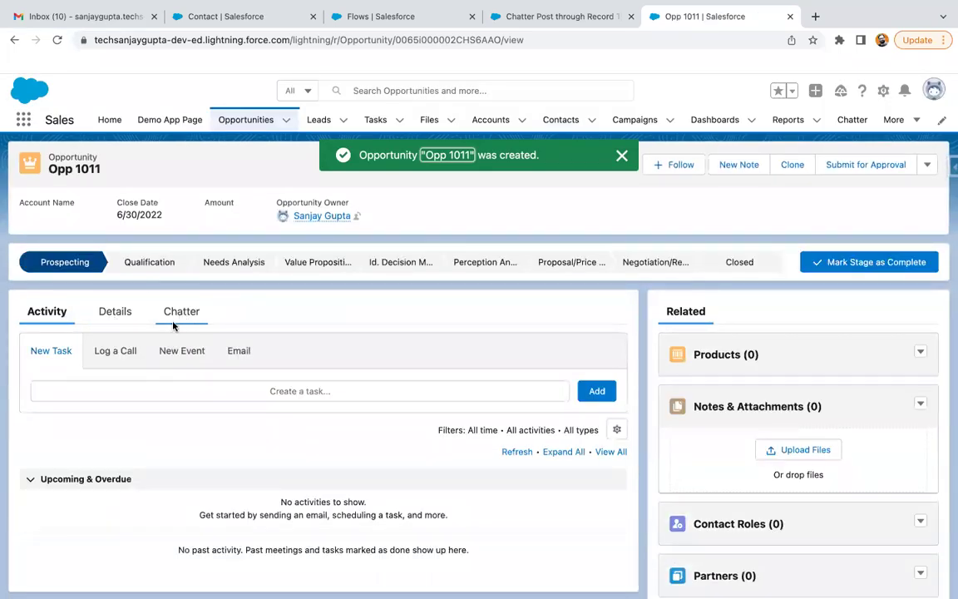
Step: Check the Chatter feed of the Opp 1011 record for the post made by the flow
click(183, 316)
scroll(232, 351, down, 3)
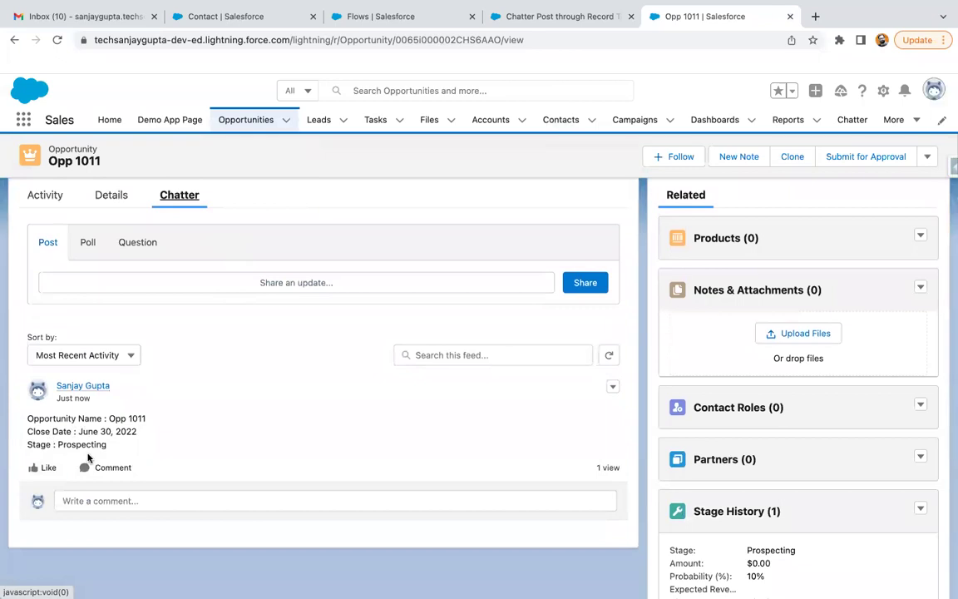
scroll(88, 457, down, 1)
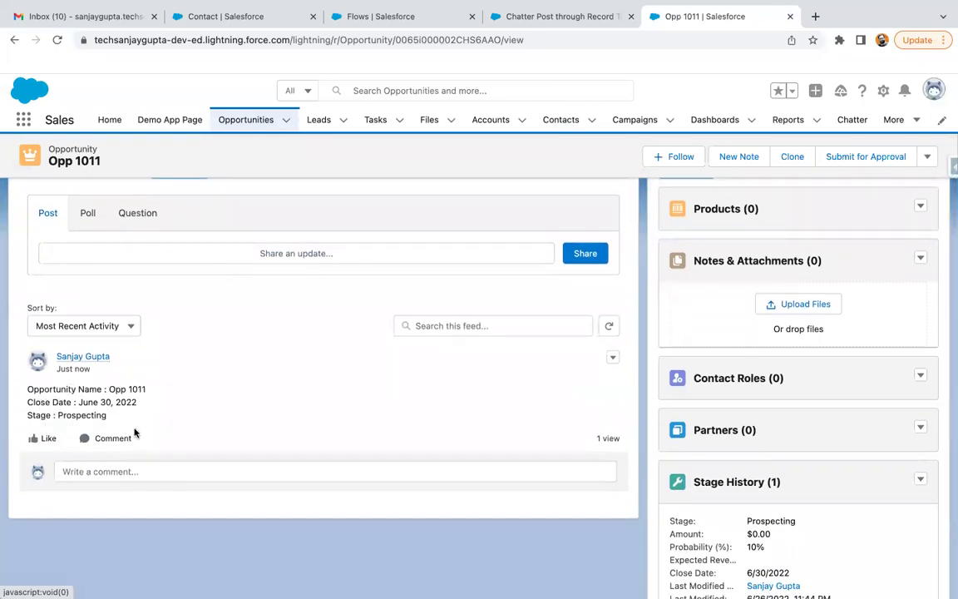
scroll(158, 413, up, 1)
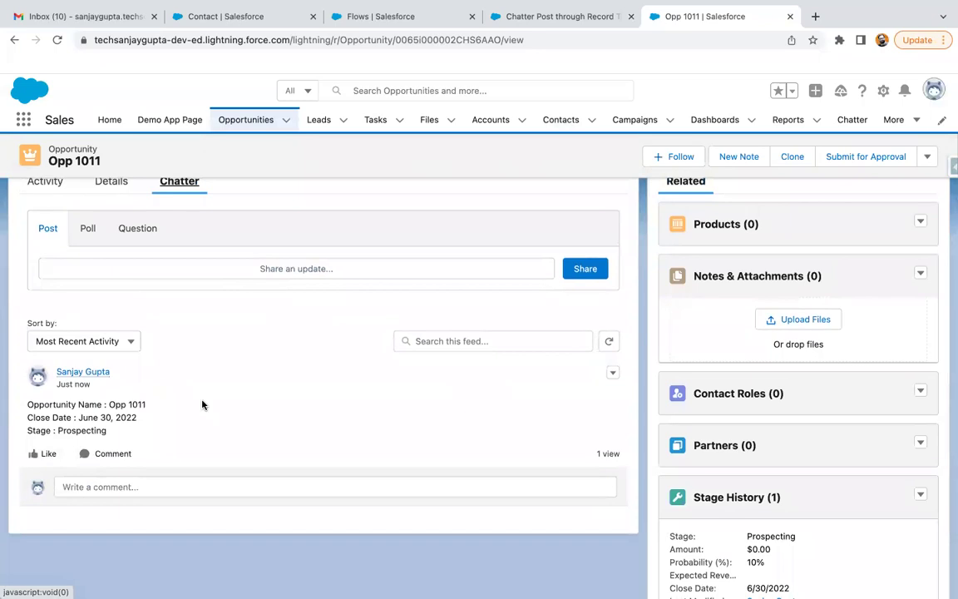
Step: Return to the flow in Flow Builder and delete its "Chatter Post through Action" element
click(491, 13)
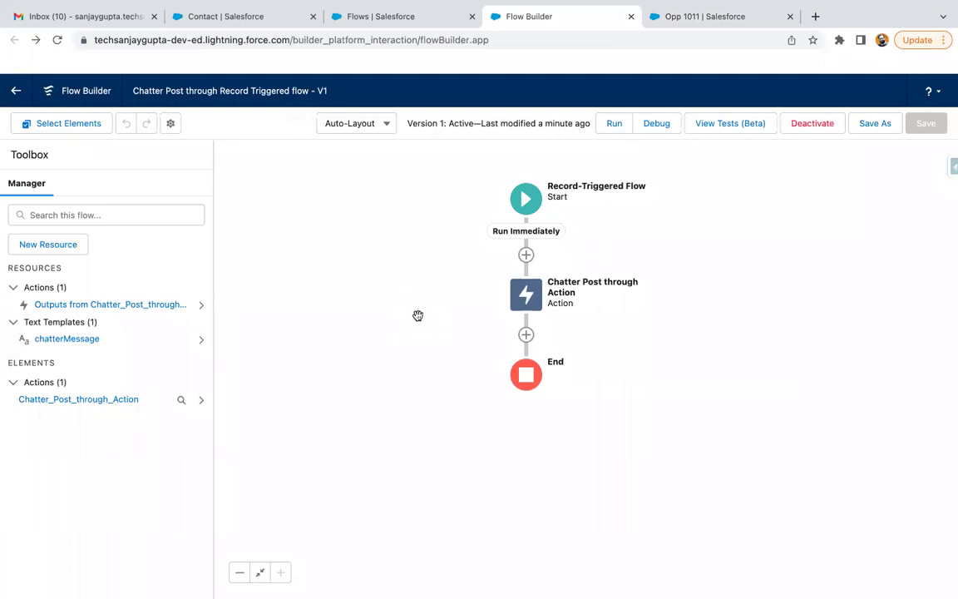
click(523, 294)
click(507, 388)
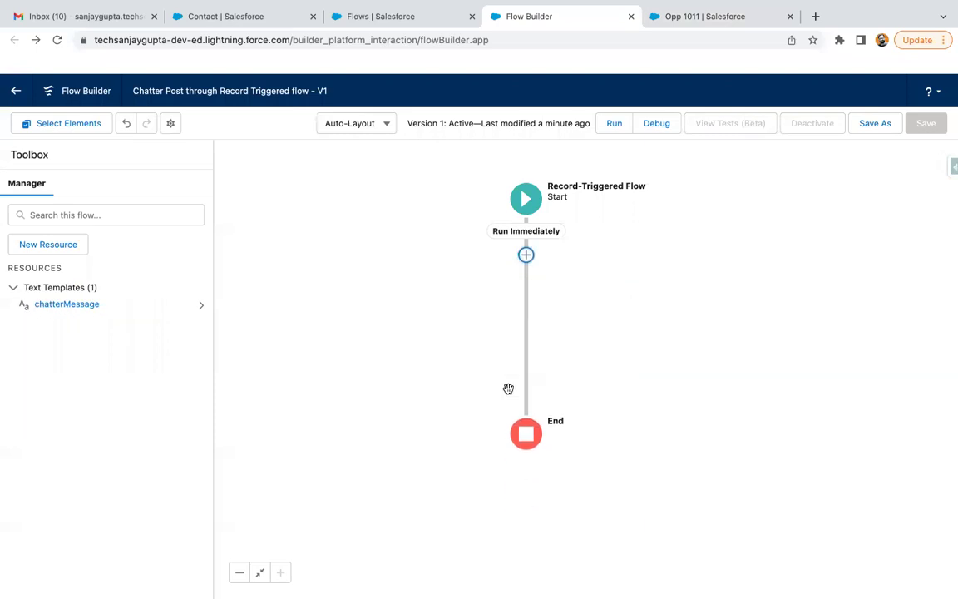
Step: Add a Create Records element labelled "Create Feed Item" to the flow's Run Immediately path
click(526, 255)
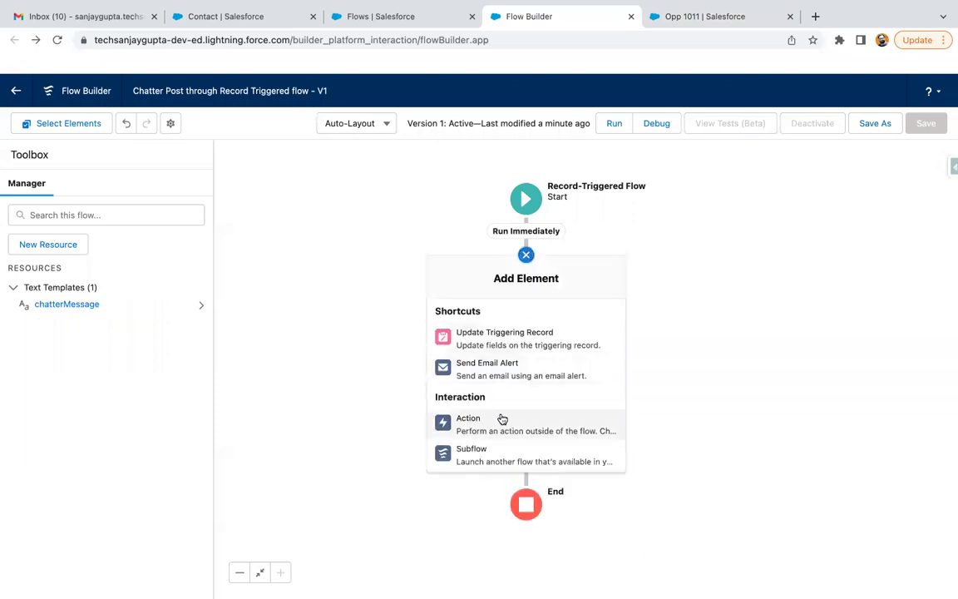
scroll(502, 418, down, 3)
scroll(502, 419, down, 3)
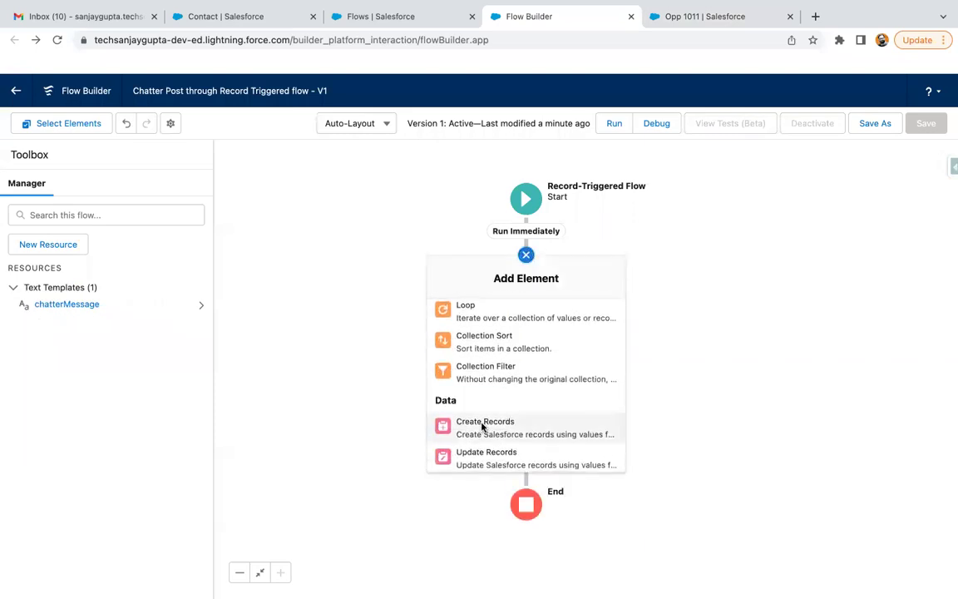
click(483, 425)
text(Create Feed)
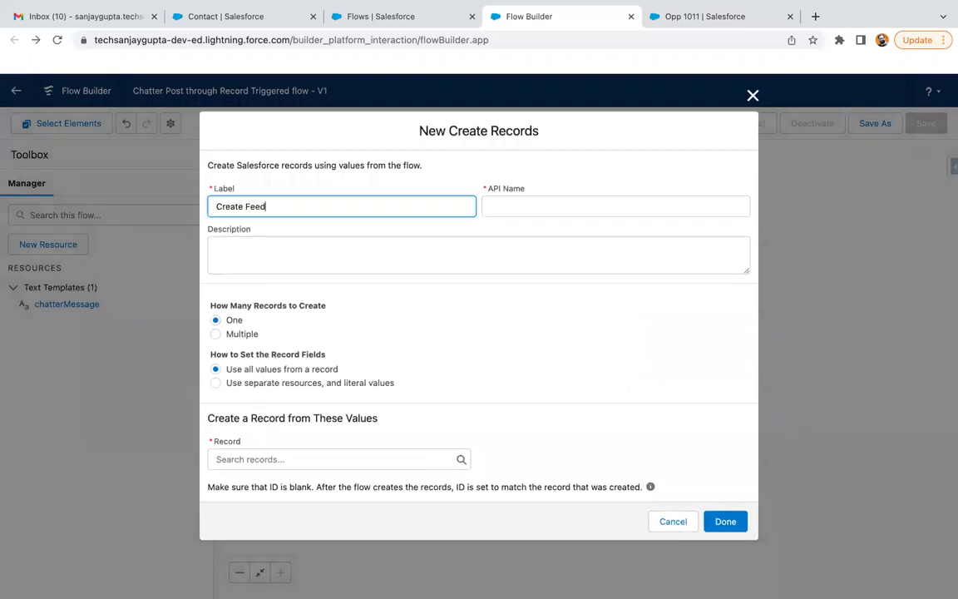
text( Item)
click(340, 299)
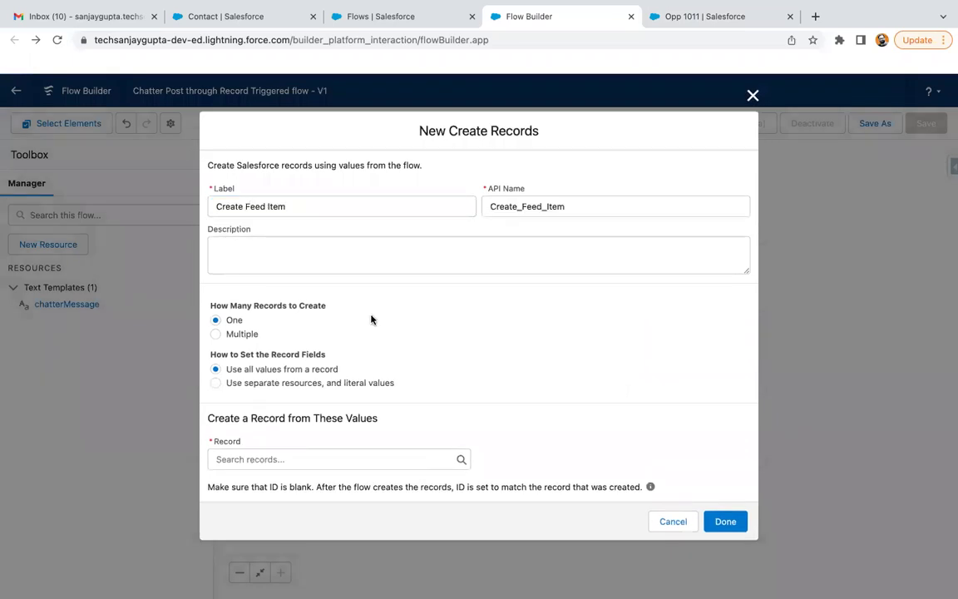
Step: Set the record fields to use separate resources and literal values, with Feed Item as the object
click(266, 383)
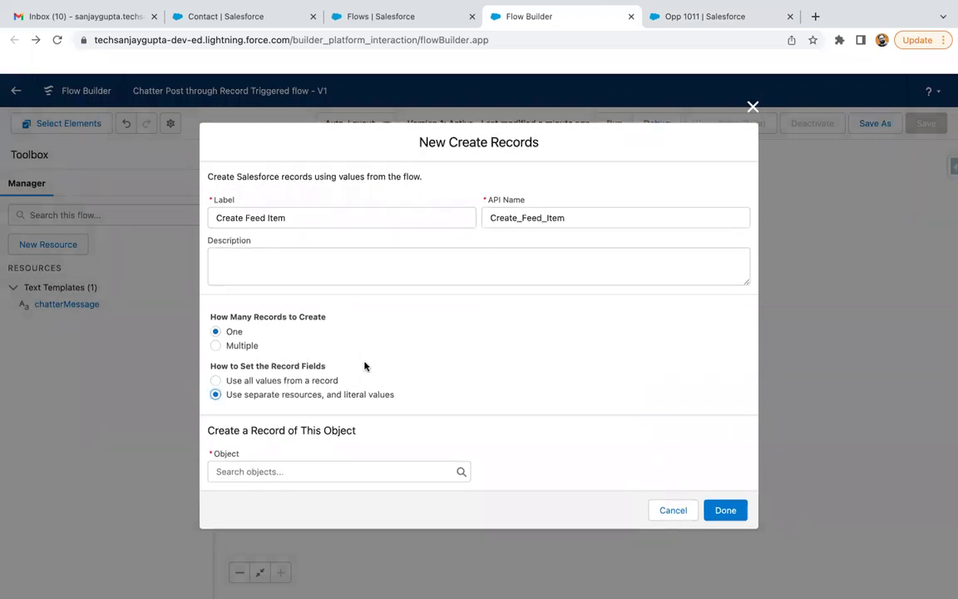
click(302, 472)
text(feed item)
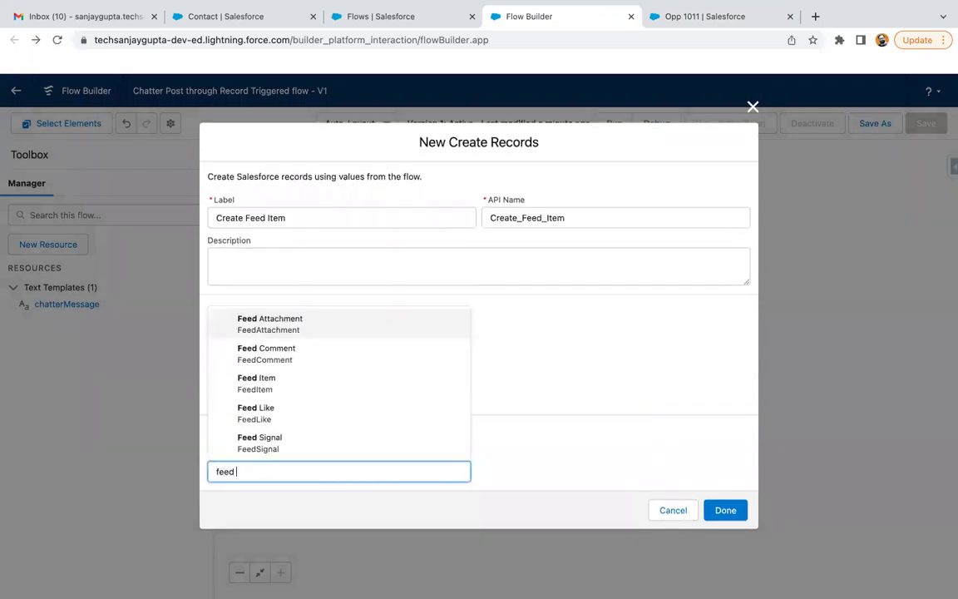
click(291, 449)
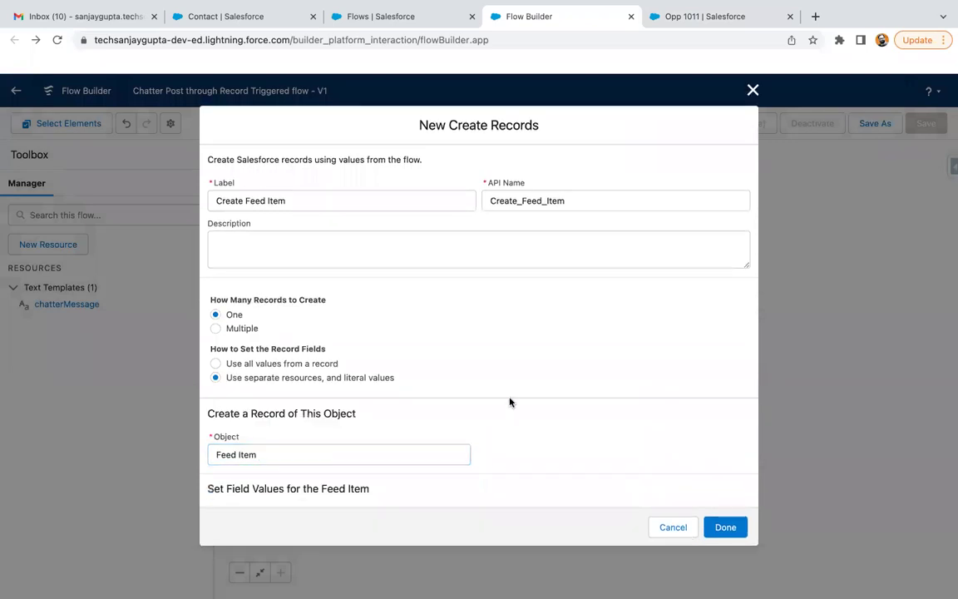
Step: Set the Feed Item's Body field to {!chatterMessage}
scroll(509, 401, down, 3)
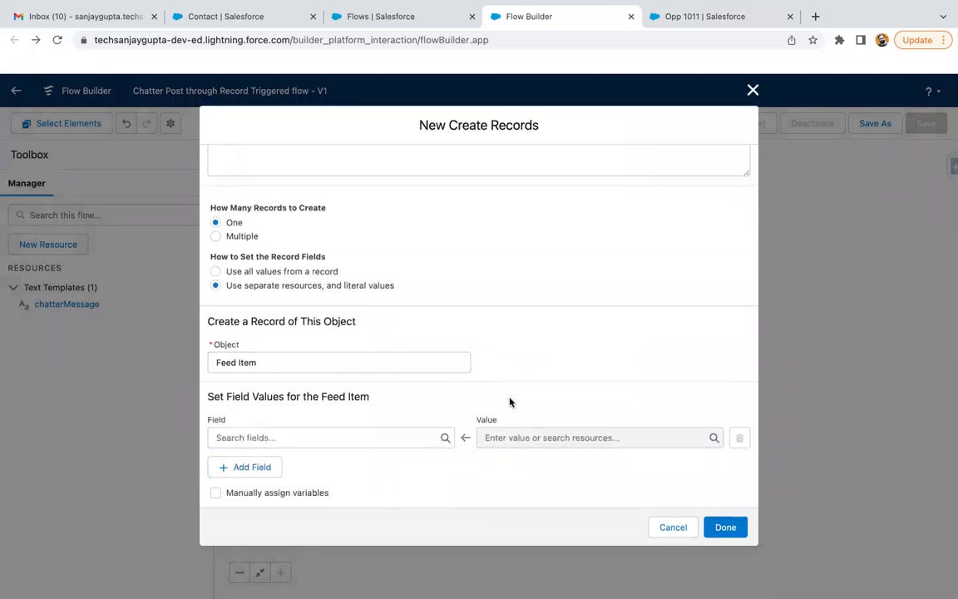
click(340, 435)
scroll(305, 331, down, 3)
scroll(305, 332, up, 5)
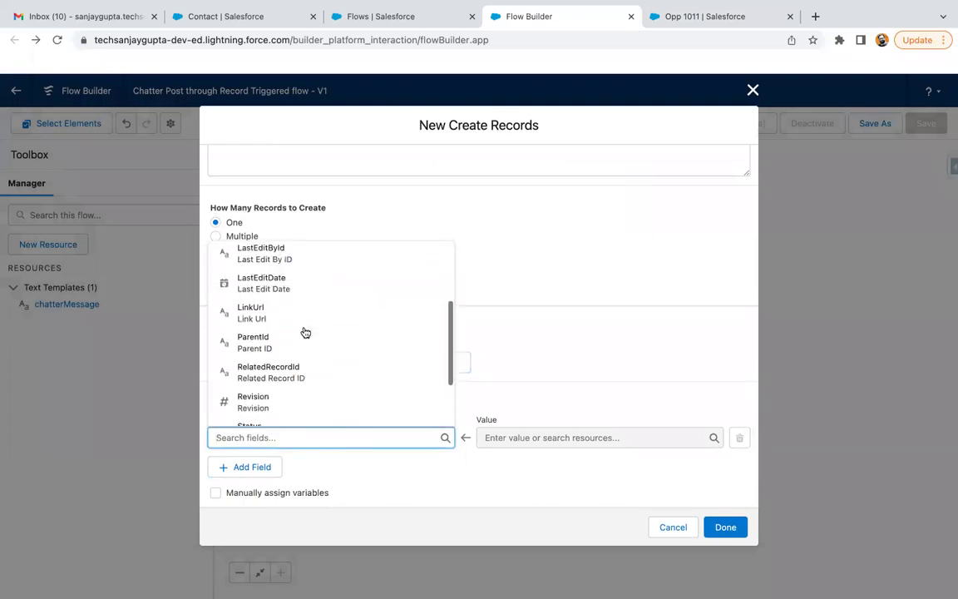
click(269, 252)
click(514, 442)
text(cha)
click(555, 411)
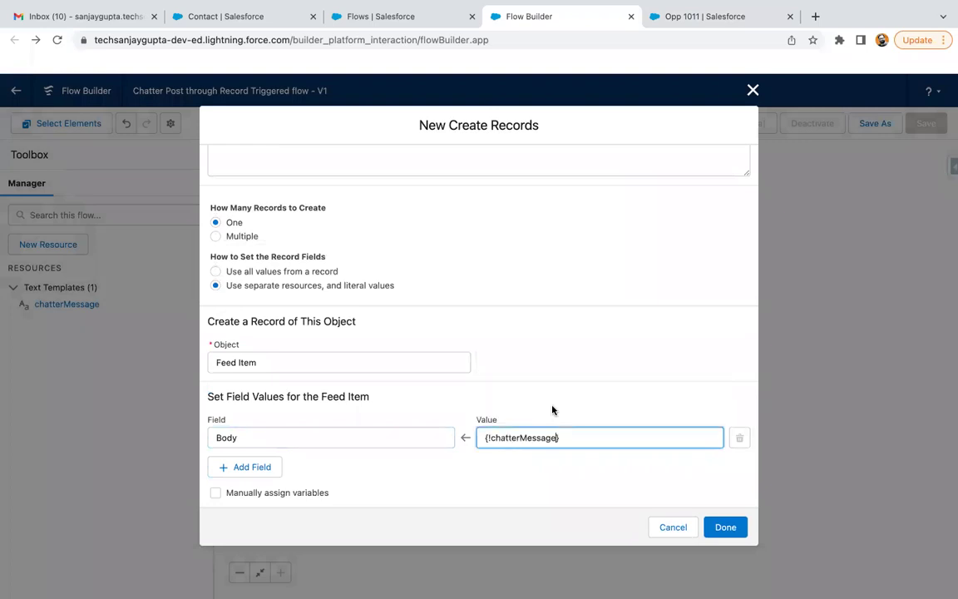
Step: Add a second field row to the Feed Item values and choose RelatedRecordId as its field
click(242, 467)
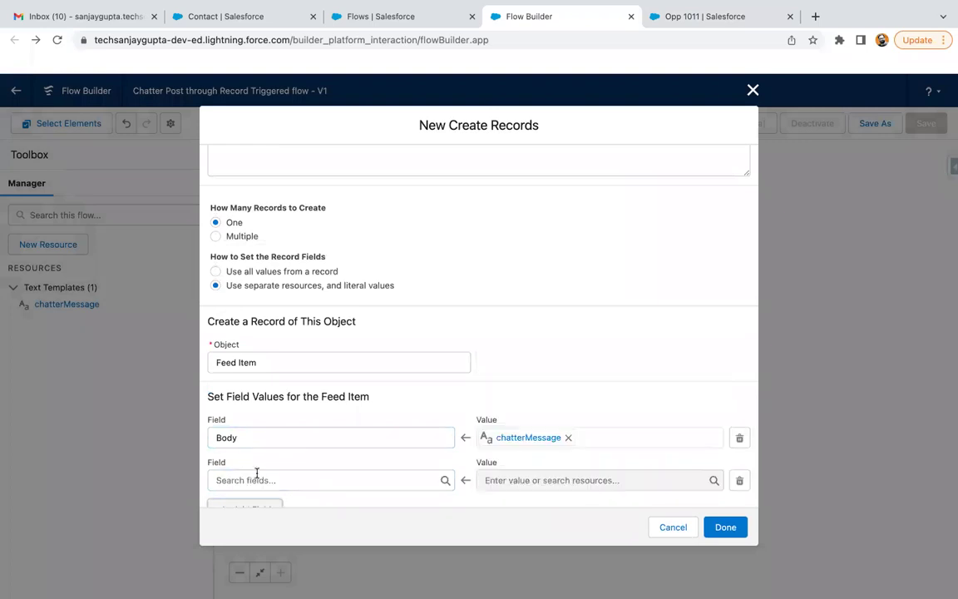
scroll(256, 471, down, 1)
click(272, 436)
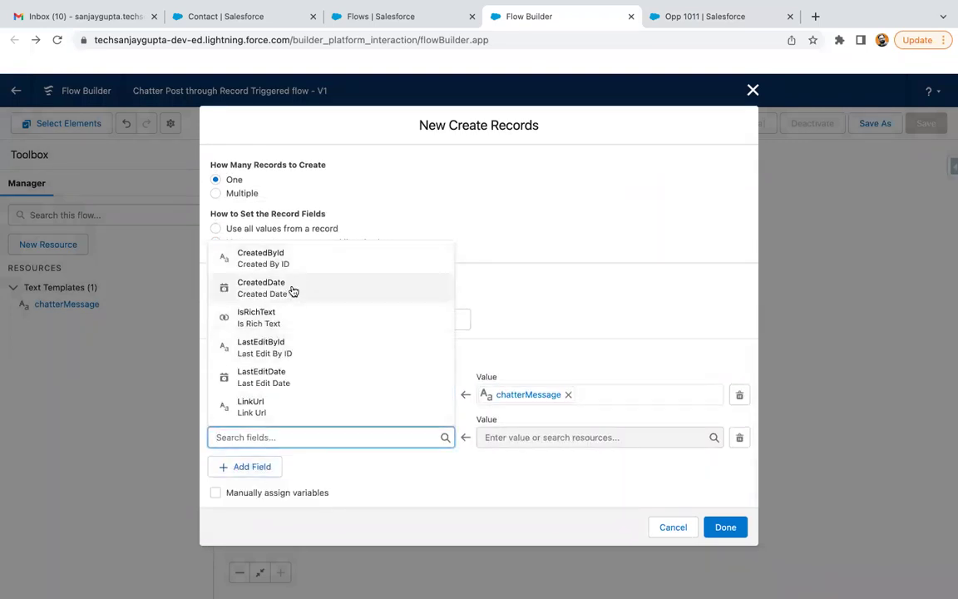
scroll(293, 364, down, 3)
click(277, 341)
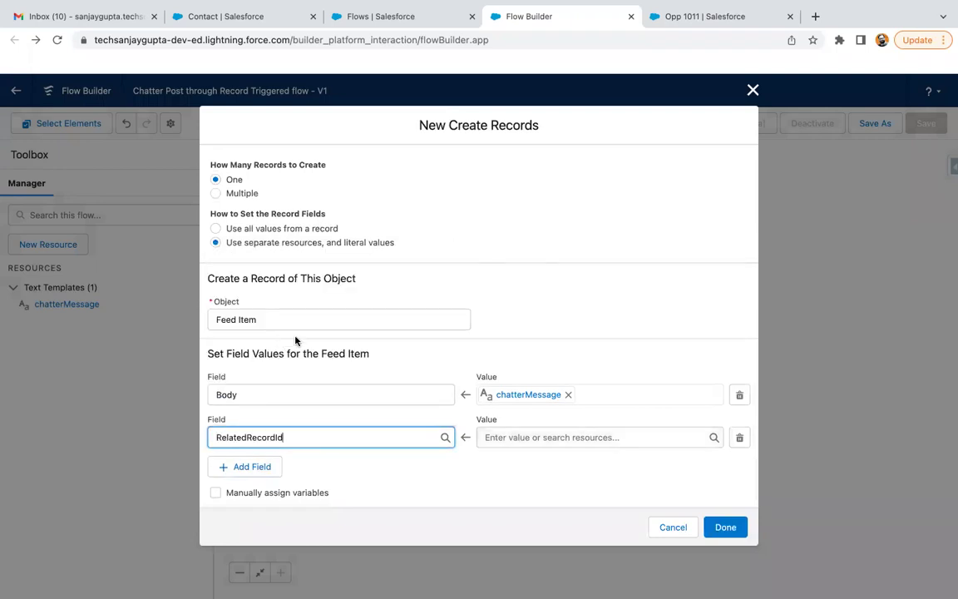
Step: Set the RelatedRecordId value to $Record > Opportunity ID and finish the Create Records element
click(509, 436)
text(reco)
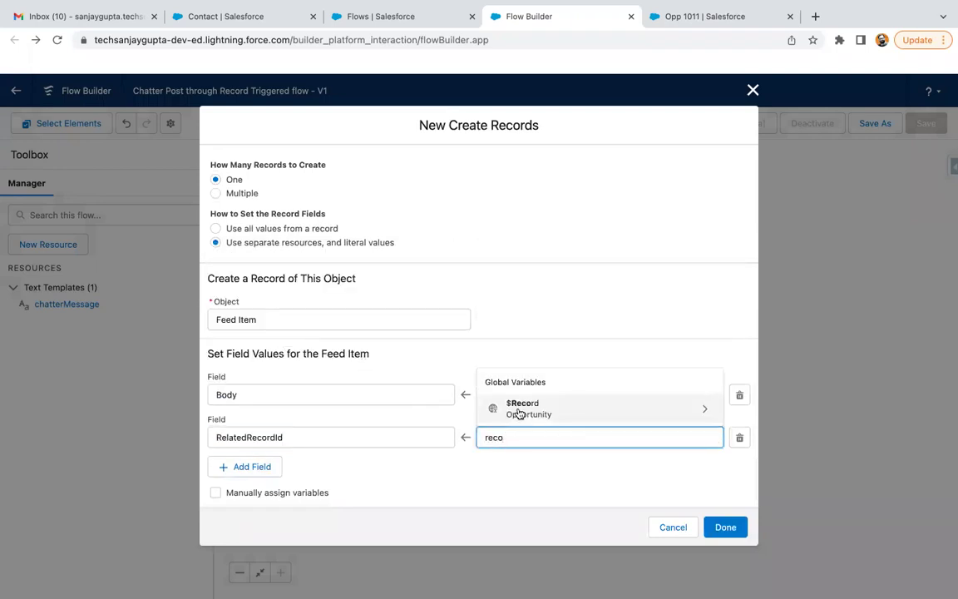
click(516, 409)
text(id)
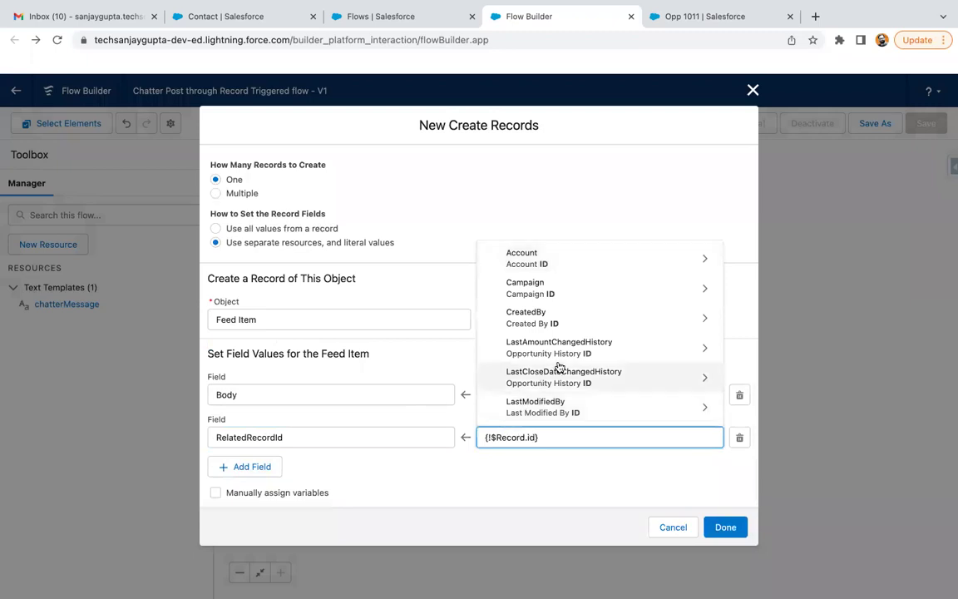
scroll(558, 367, down, 5)
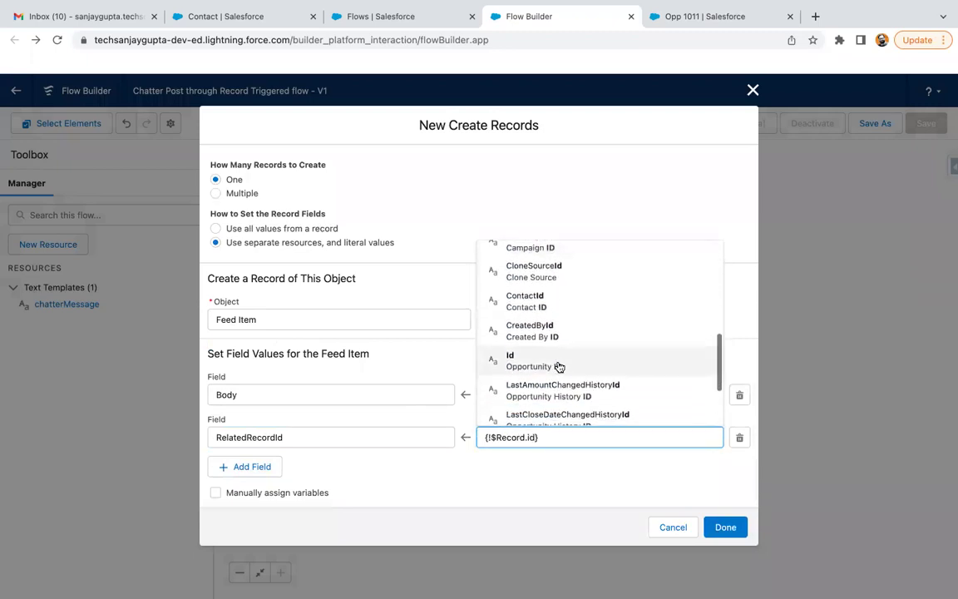
click(559, 367)
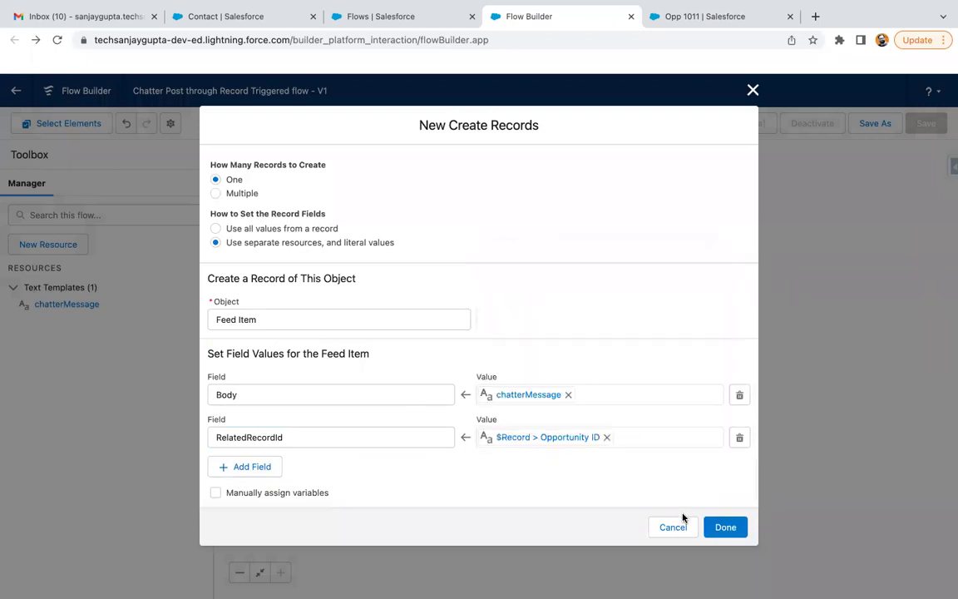
click(725, 526)
Step: Reopen the Create Feed Item element and add another field row to browse the available Feed Item fields
click(527, 308)
click(525, 439)
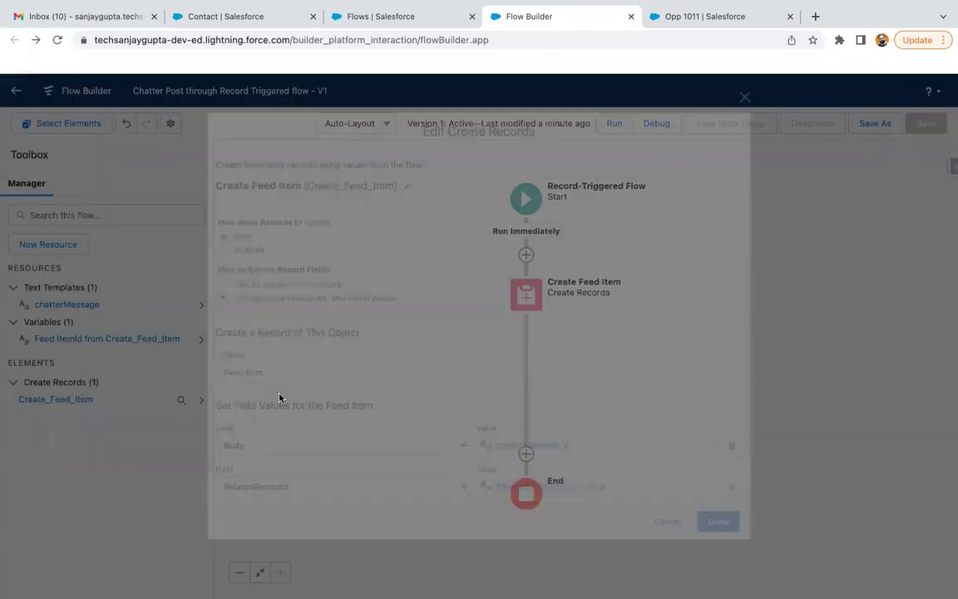
scroll(258, 457, down, 1)
click(249, 469)
scroll(258, 471, down, 1)
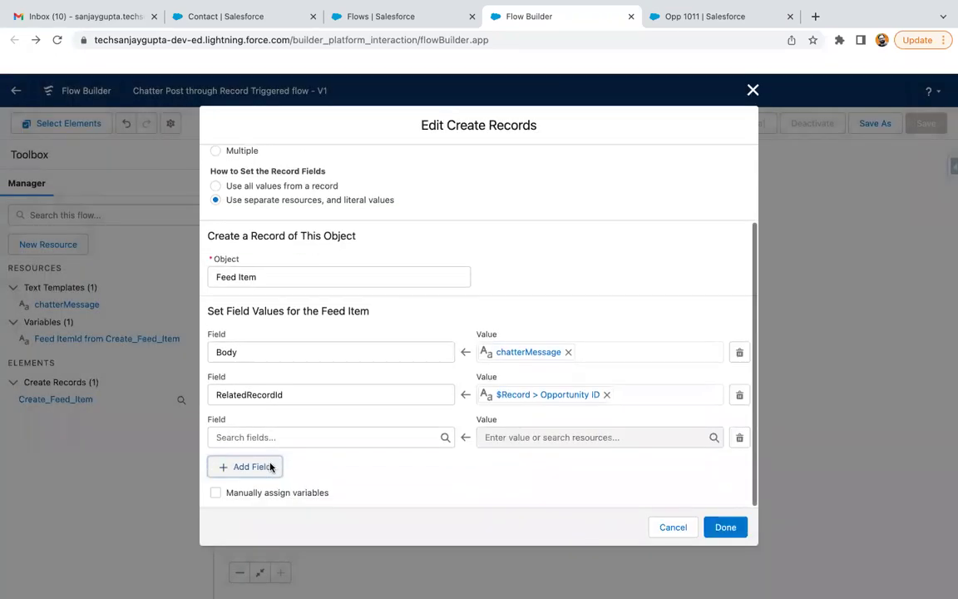
click(255, 436)
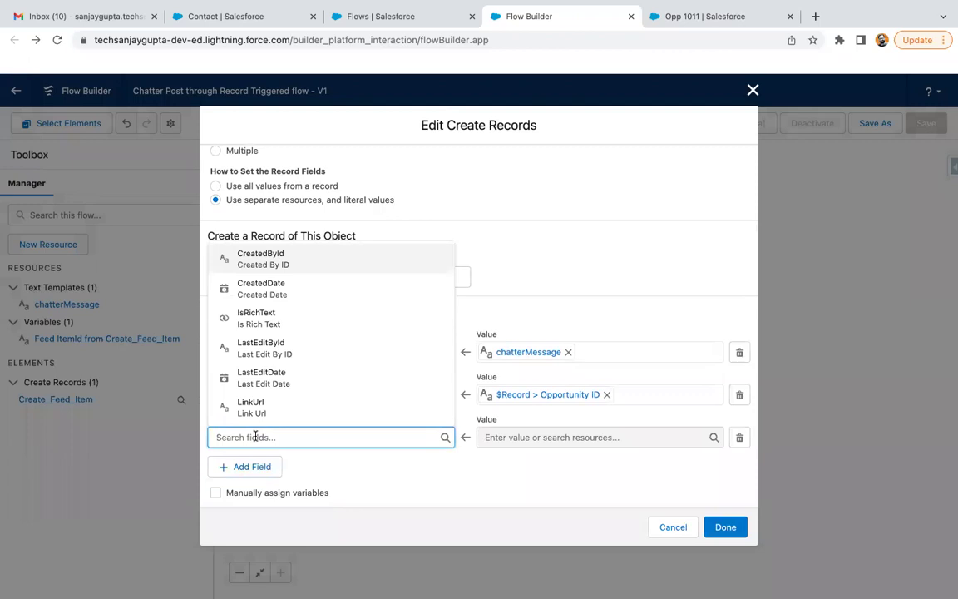
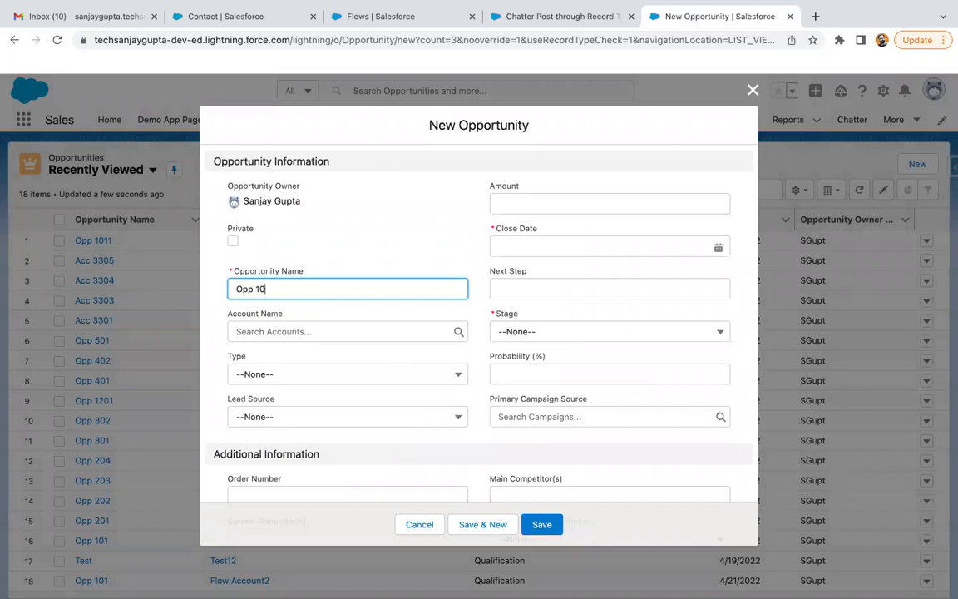
Step: Set the new opportunity's close date to 6/30/2022 and its stage to Prospecting, and try to save the record
click(542, 246)
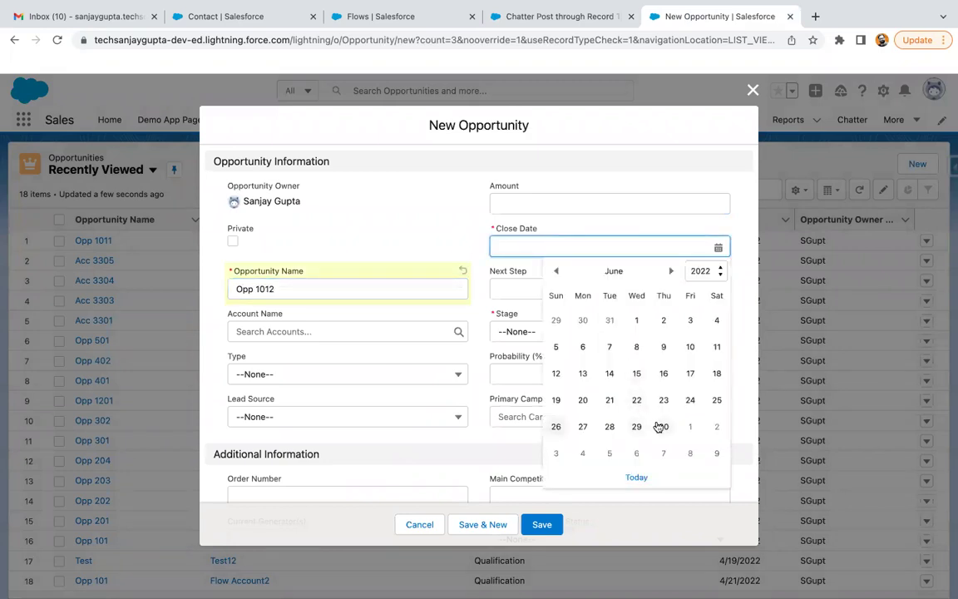
click(658, 426)
click(551, 332)
click(532, 379)
click(541, 525)
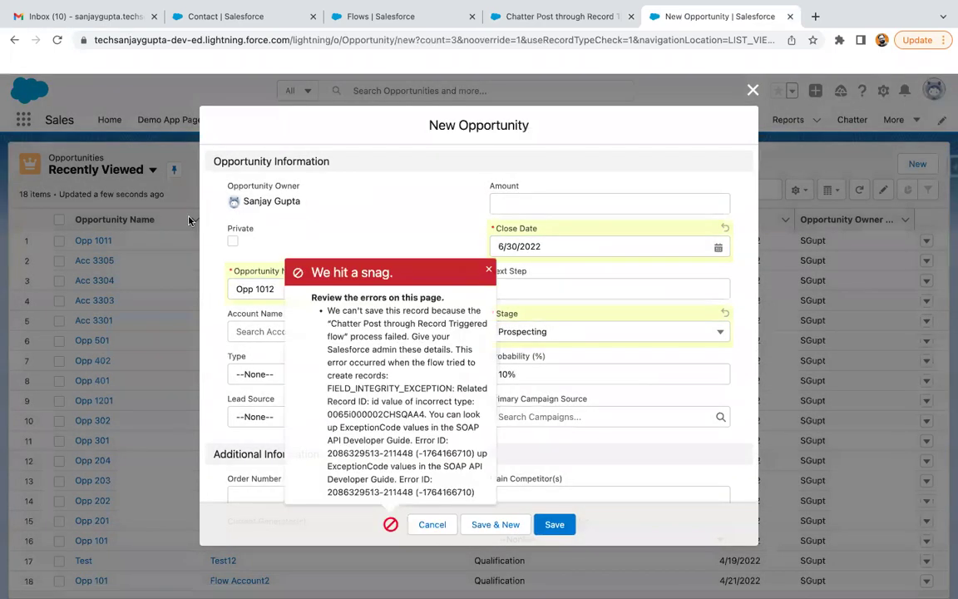
Step: Examine the opportunity's save error and switch to Gmail to read the flow error email's details
scroll(383, 401, down, 1)
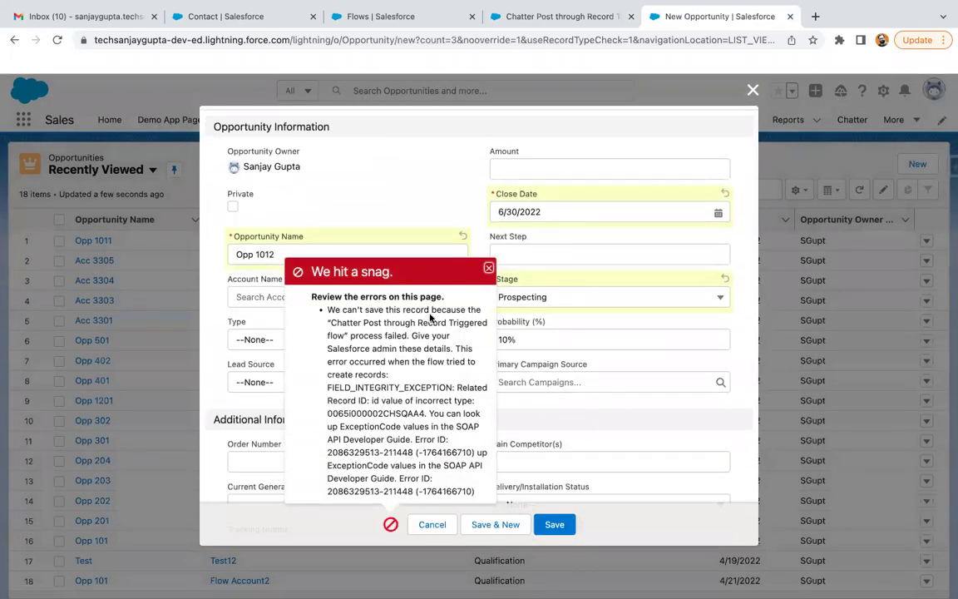
scroll(372, 349, down, 1)
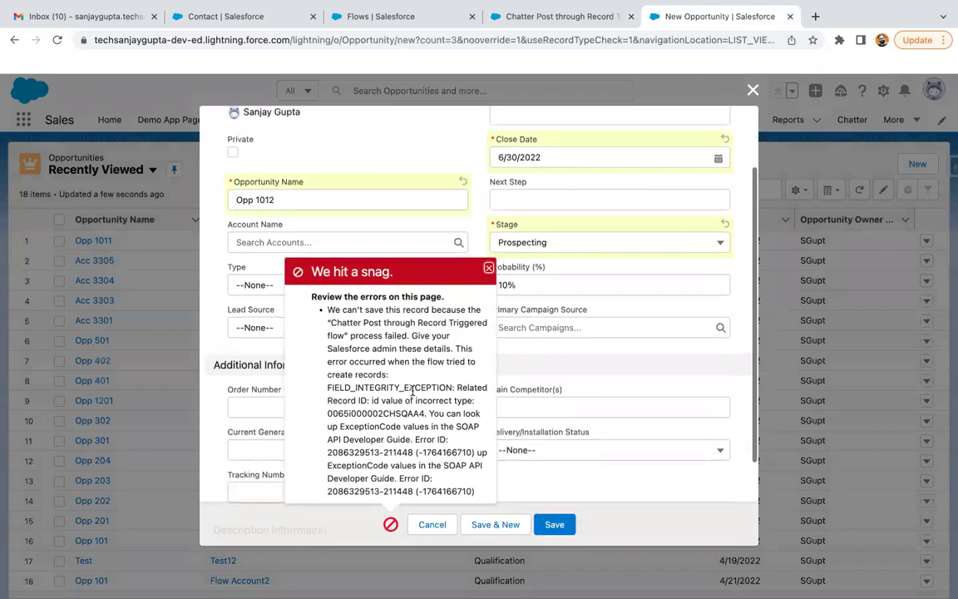
click(65, 18)
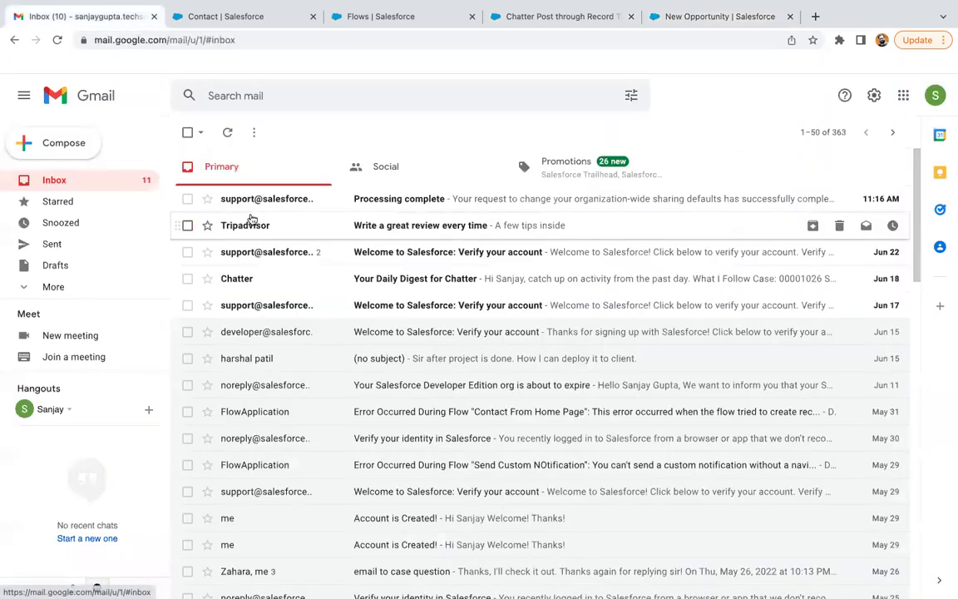
click(385, 205)
scroll(381, 474, down, 3)
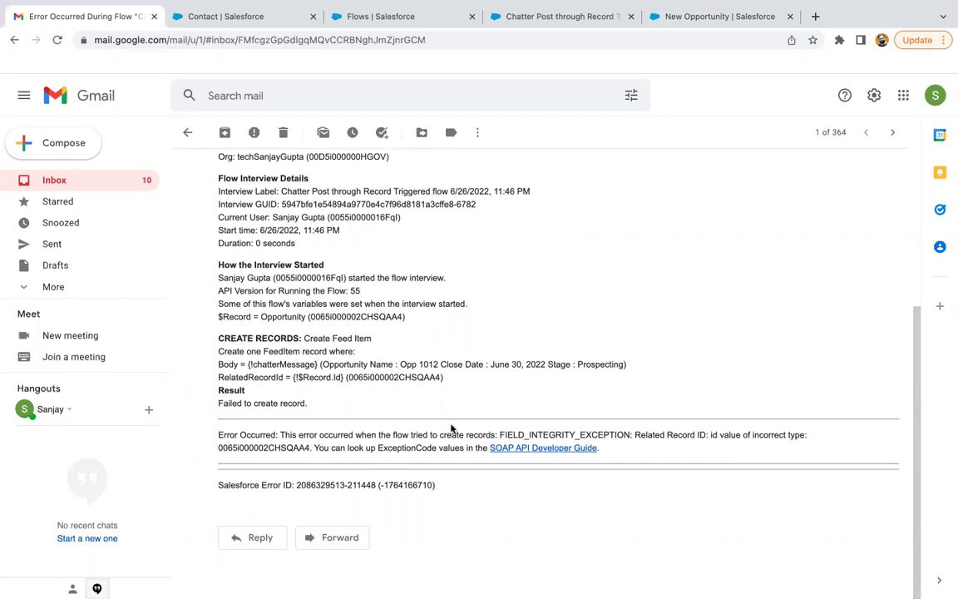
scroll(350, 329, up, 2)
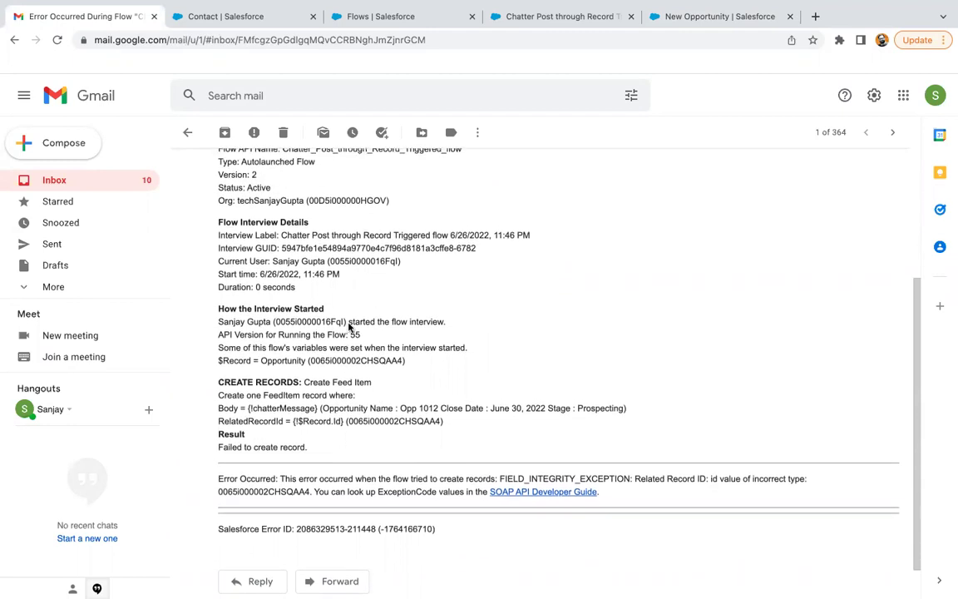
scroll(349, 327, up, 2)
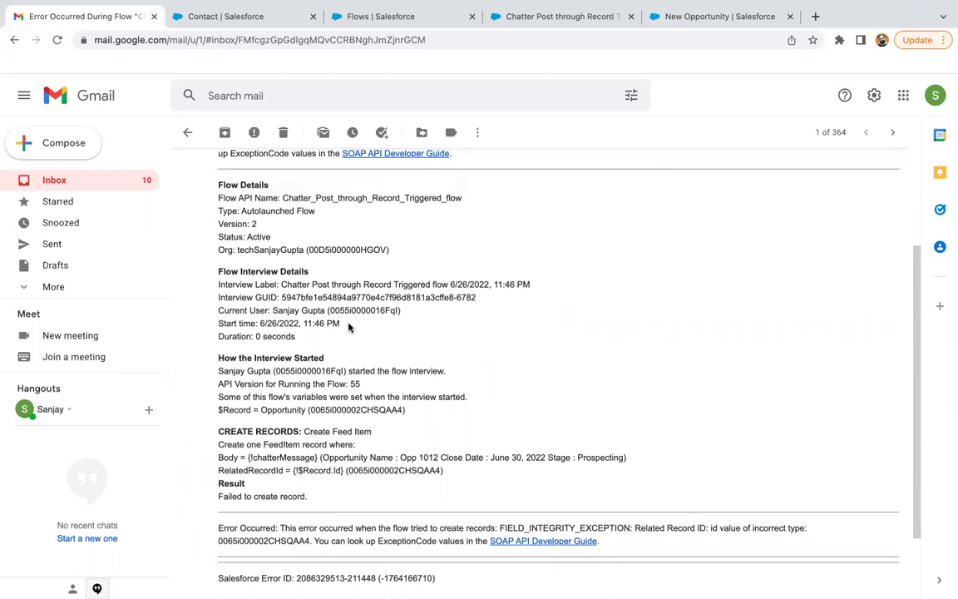
Step: Return to the flow and replace the RelatedRecordId field with ParentId in the Create Feed Item element
click(527, 16)
double_click(525, 293)
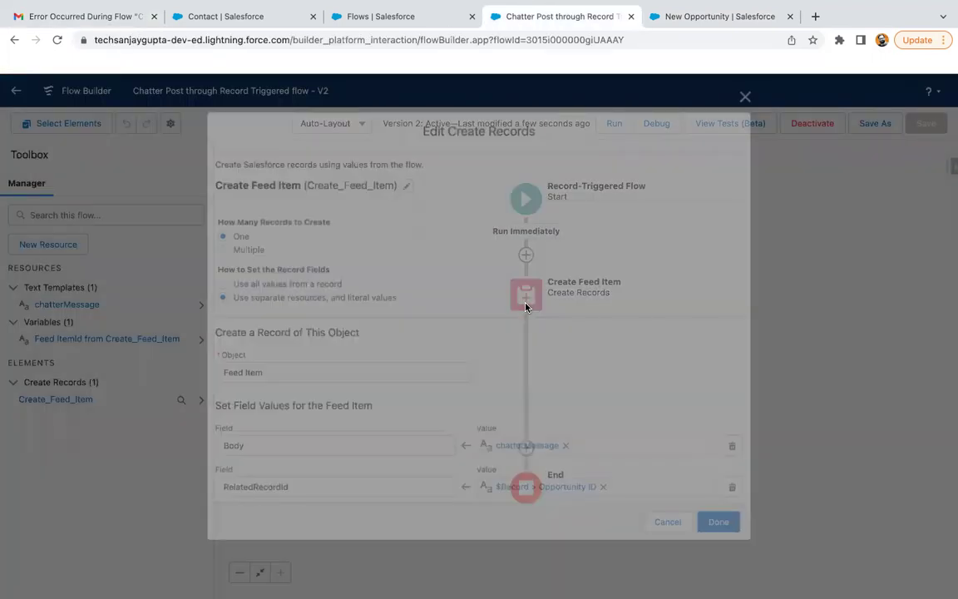
scroll(263, 456, down, 2)
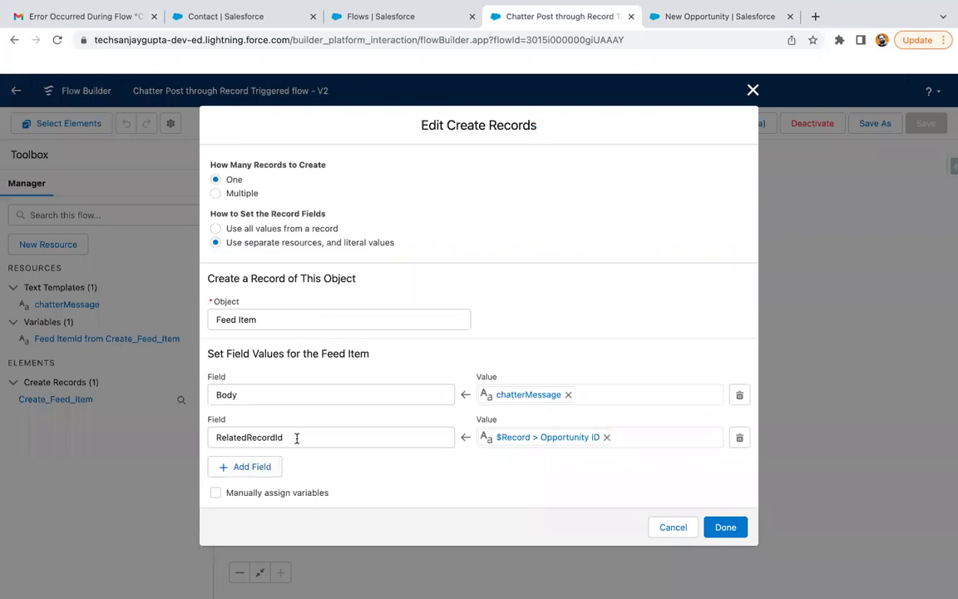
click(296, 437)
key(super+a)
key(BackSpace)
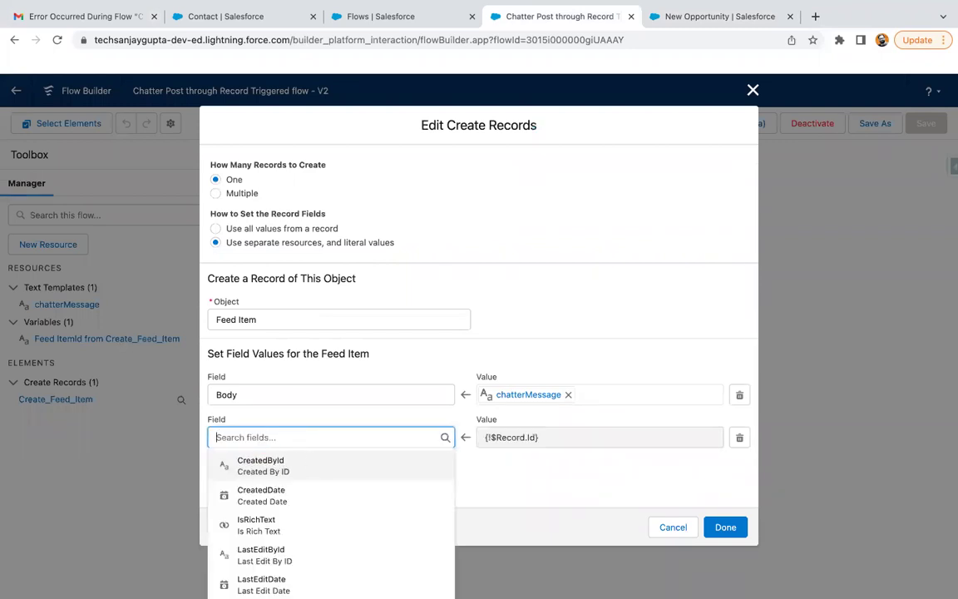
scroll(306, 537, down, 5)
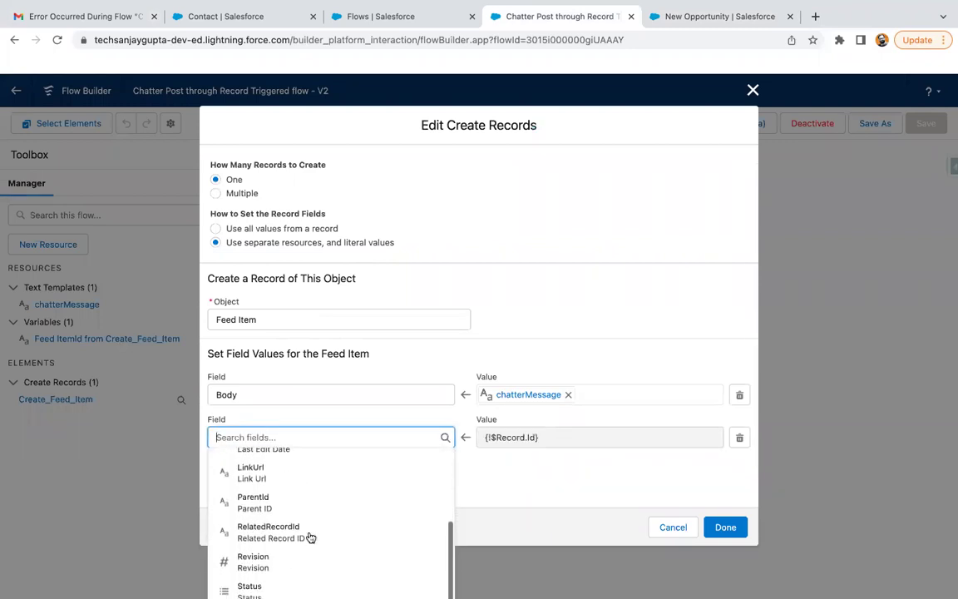
click(316, 497)
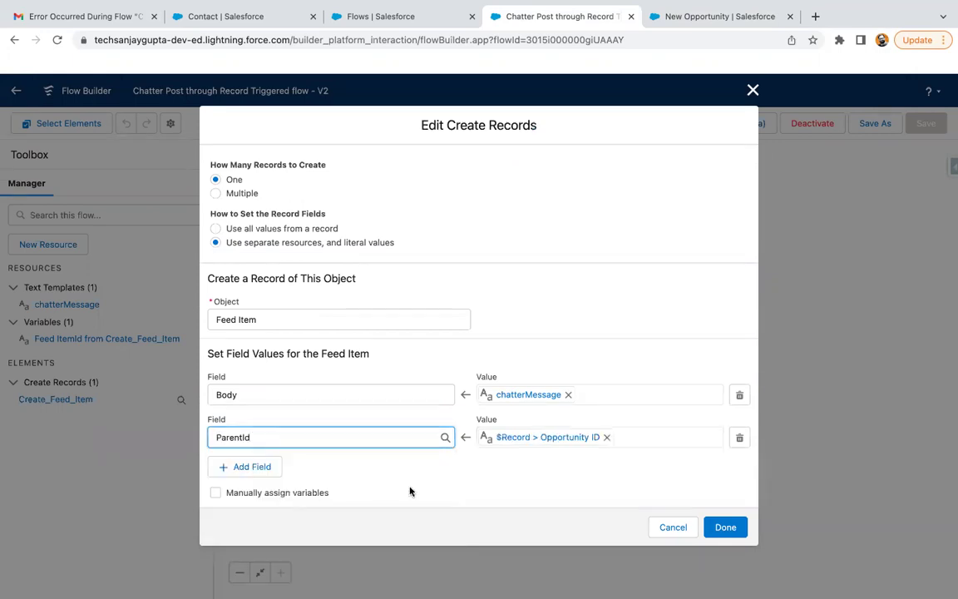
click(725, 527)
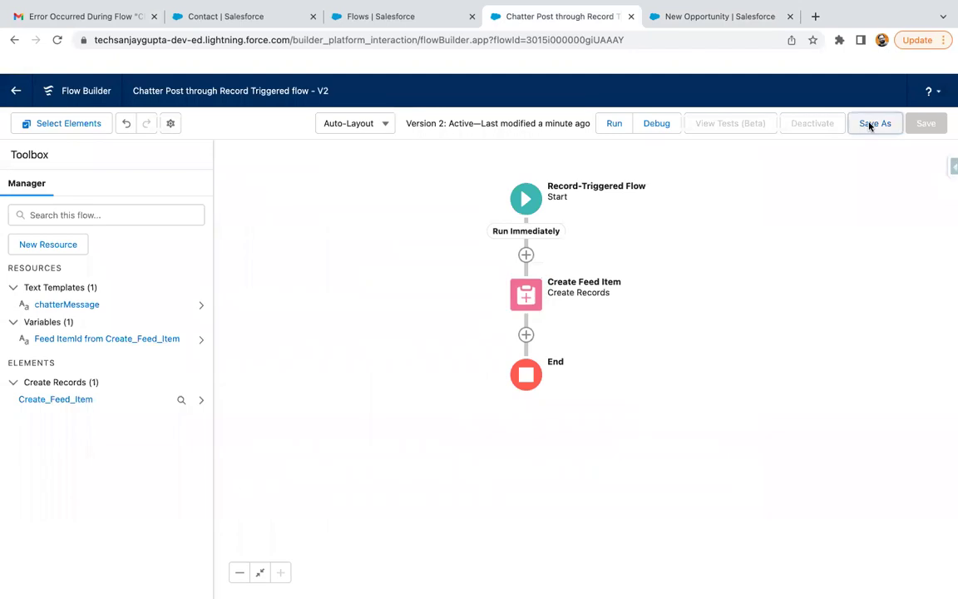
Step: Save the corrected flow as a new version and activate it
click(873, 123)
click(726, 436)
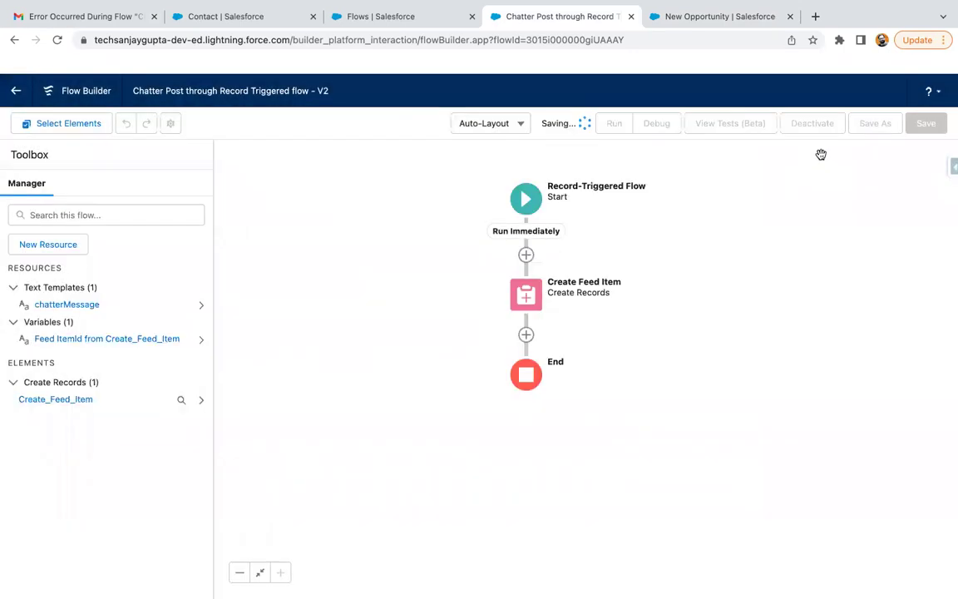
click(819, 123)
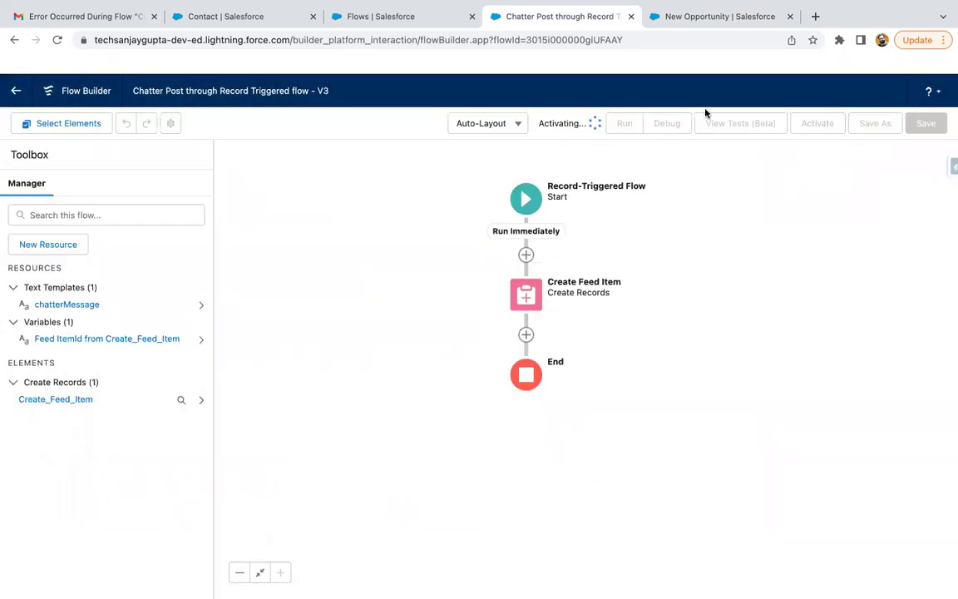
Step: Return to the unsaved Opp 1012 opportunity, save it, and check its Chatter feed for the post
click(719, 16)
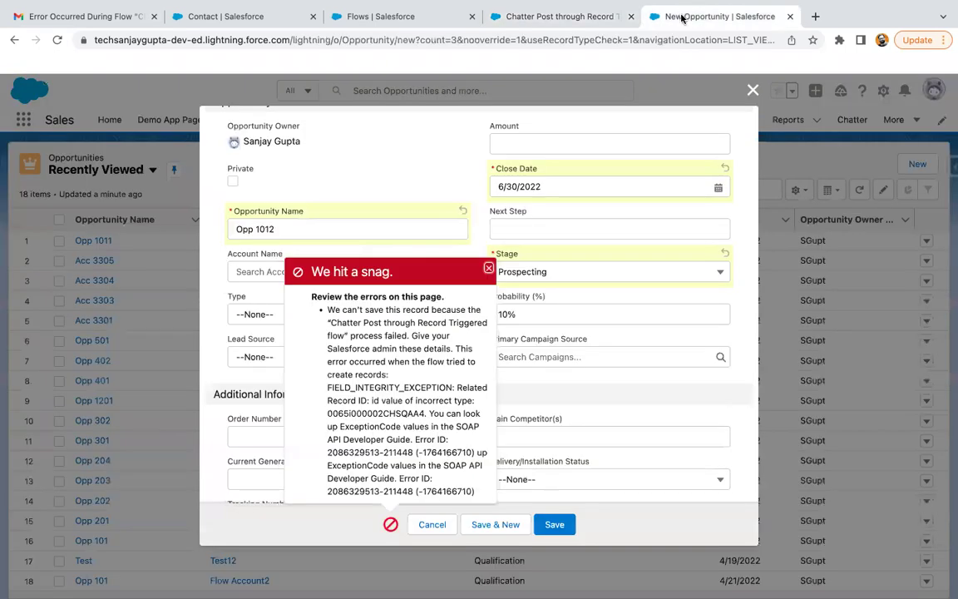
click(556, 524)
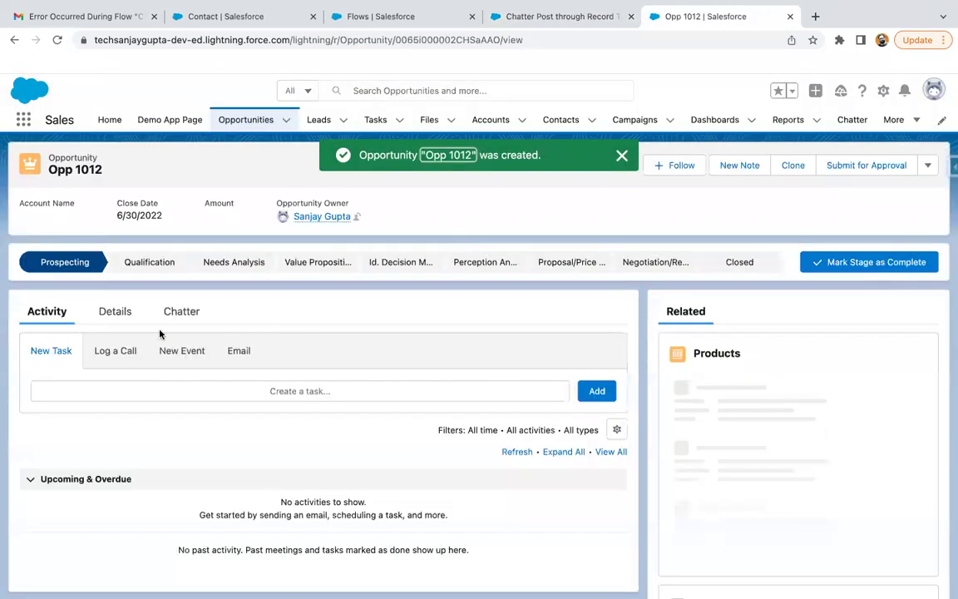
click(181, 311)
scroll(167, 449, down, 2)
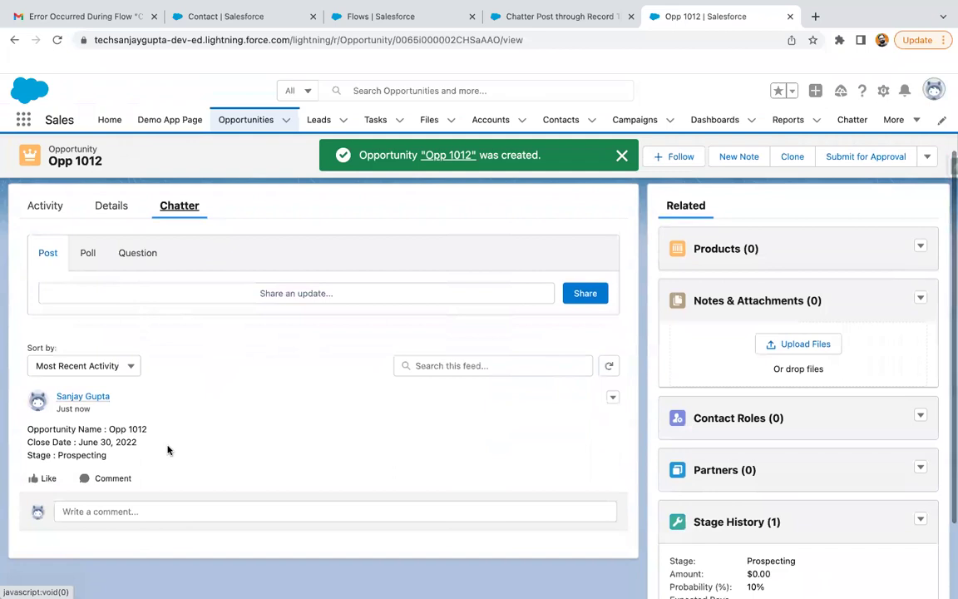
Step: Go back to the flow and review the Create Feed Item element's object and field values
click(532, 16)
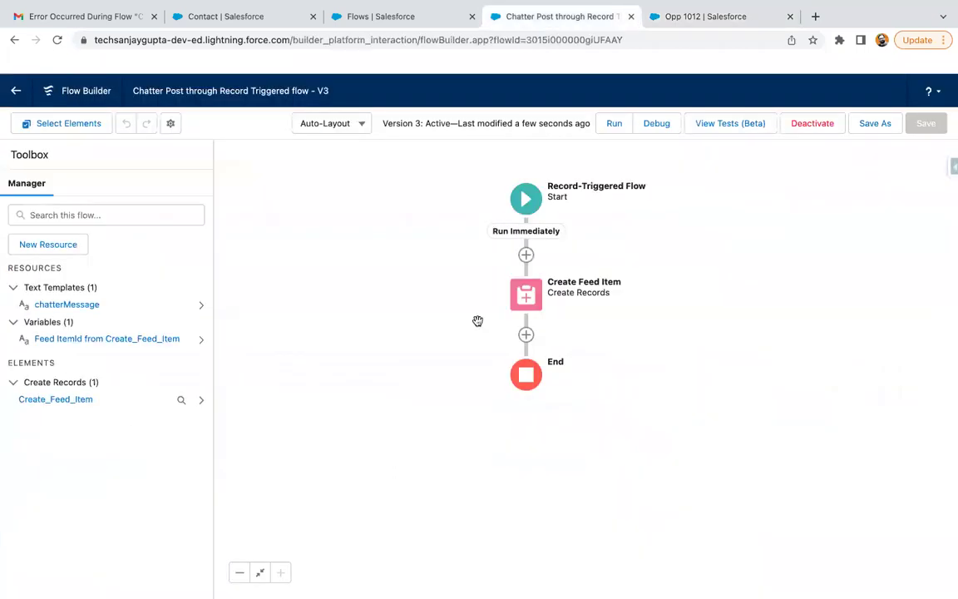
double_click(521, 306)
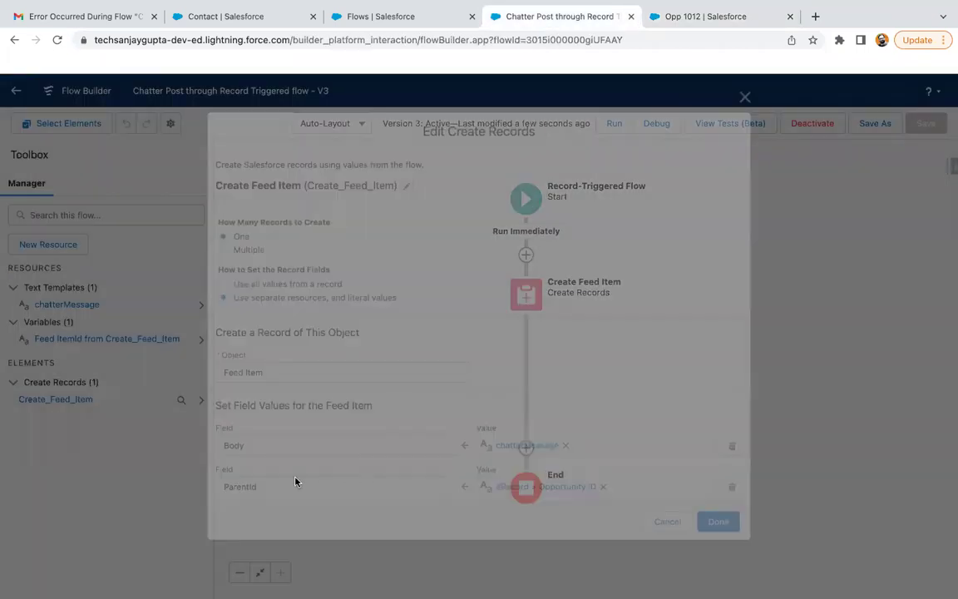
scroll(266, 428, down, 1)
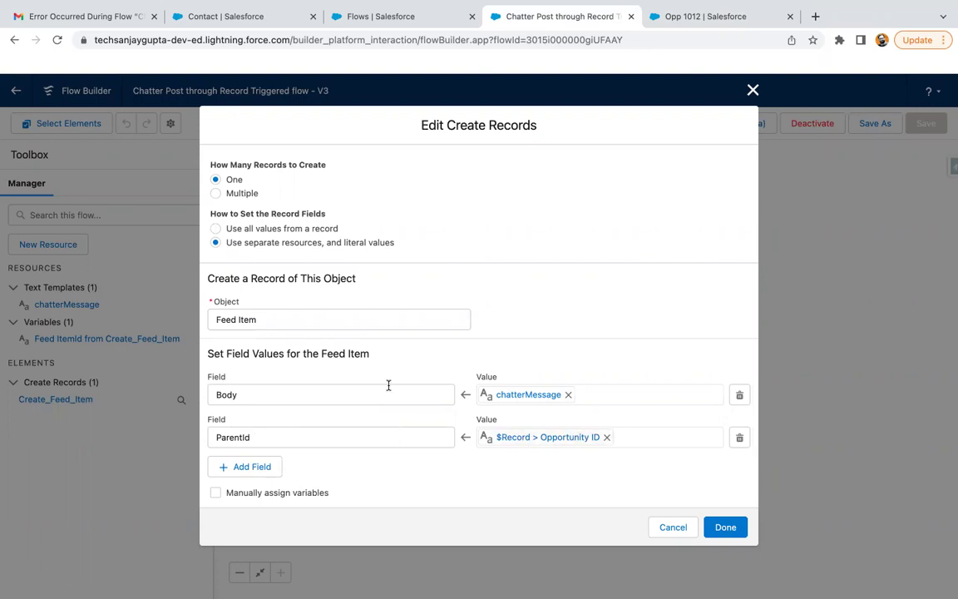
scroll(388, 385, up, 2)
click(726, 526)
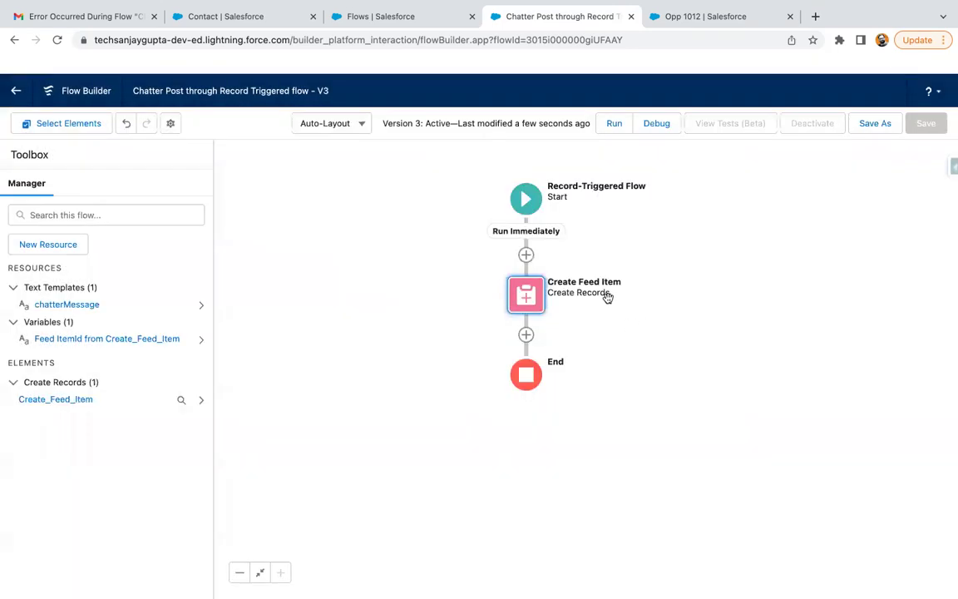